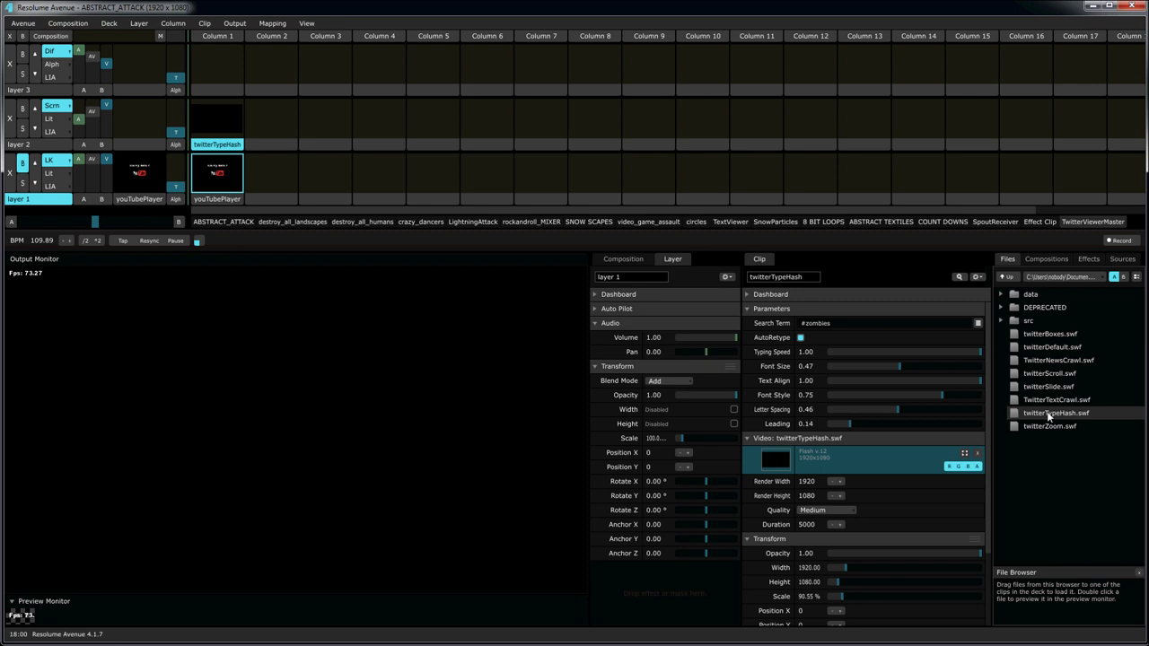
- Load and play twitterTypeHash on layer 2 with Typing Speed 1.00 and scale about 63%
left_click_drag(1049, 416, 216, 128)
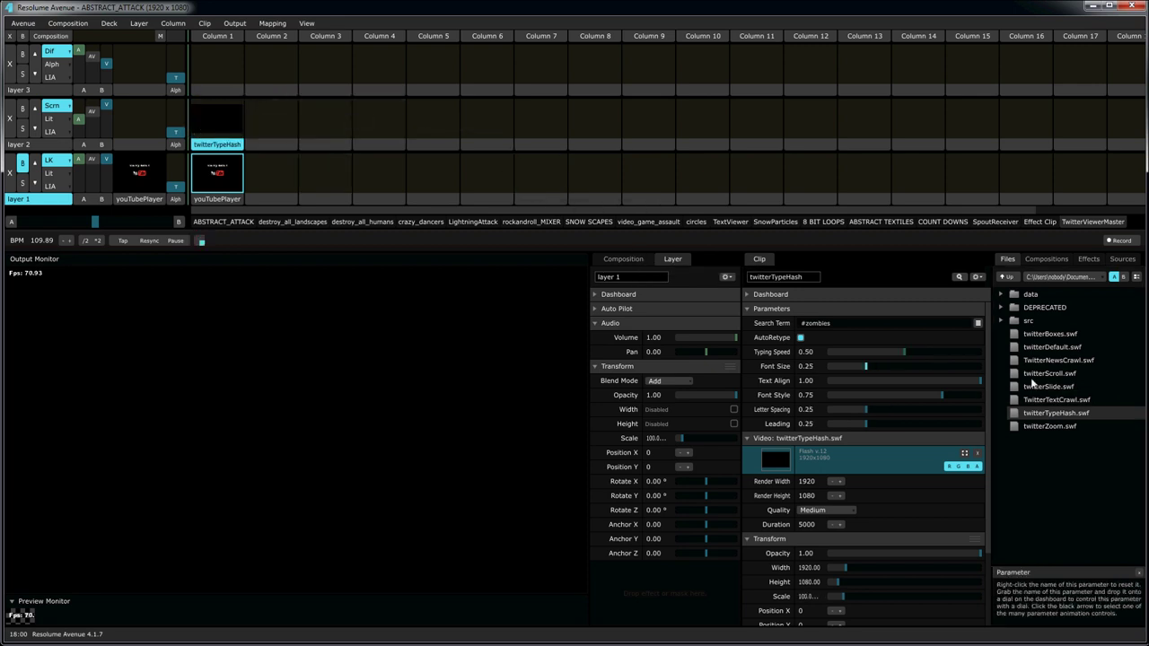
left_click(216, 128)
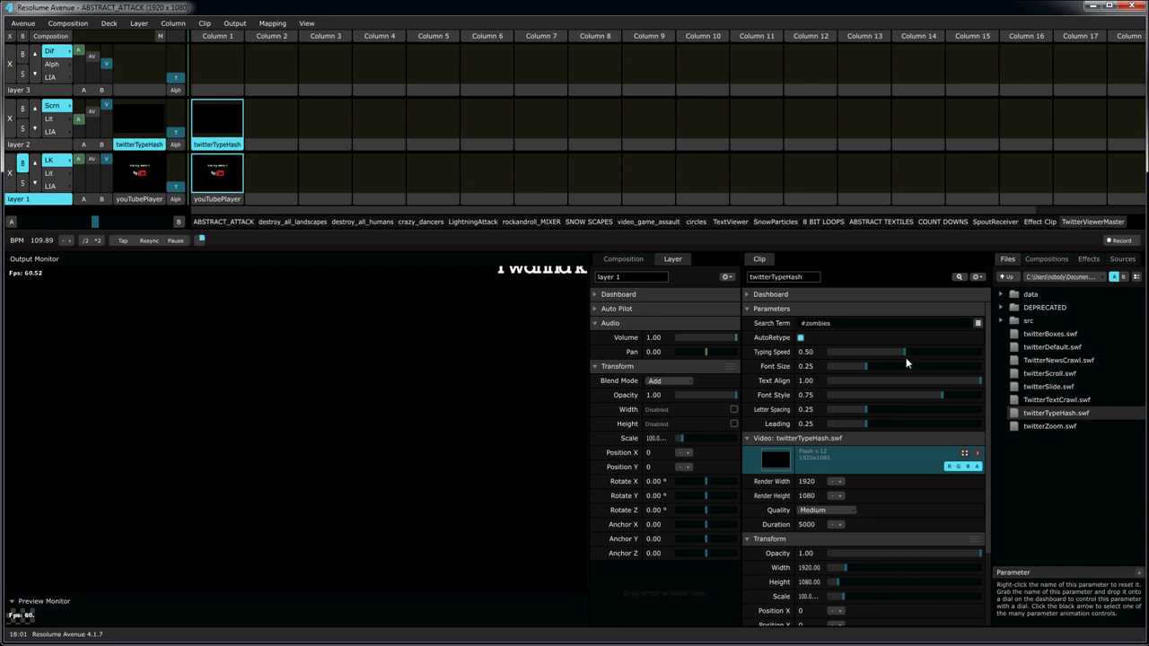
left_click_drag(905, 352, 951, 352)
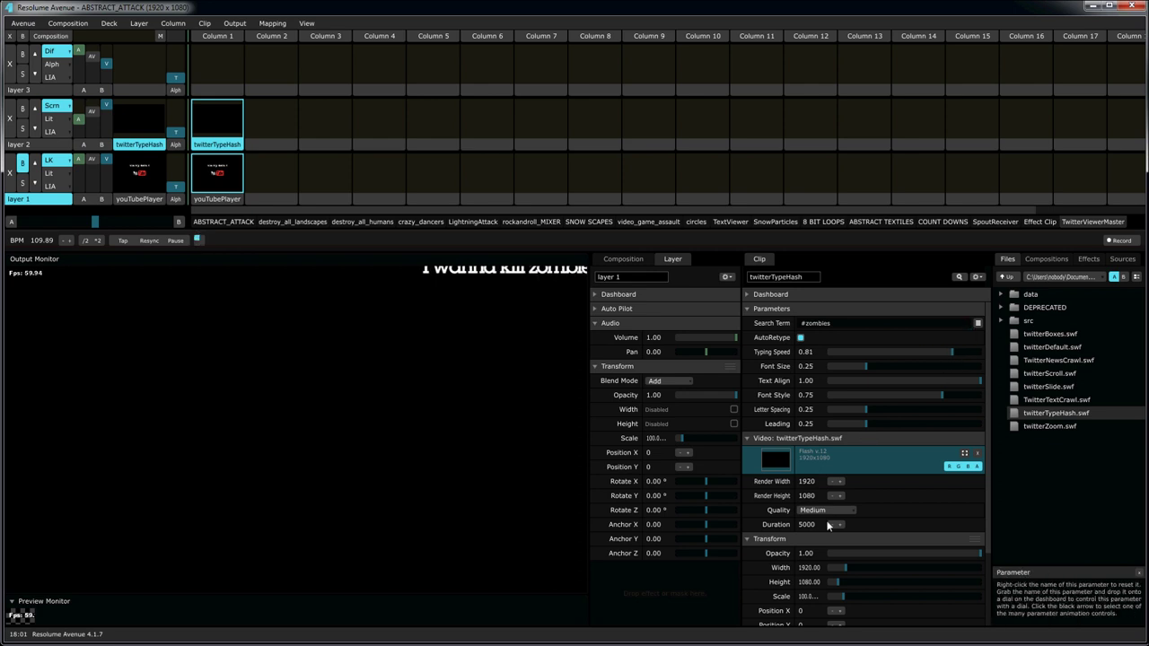
left_click_drag(844, 600, 841, 602)
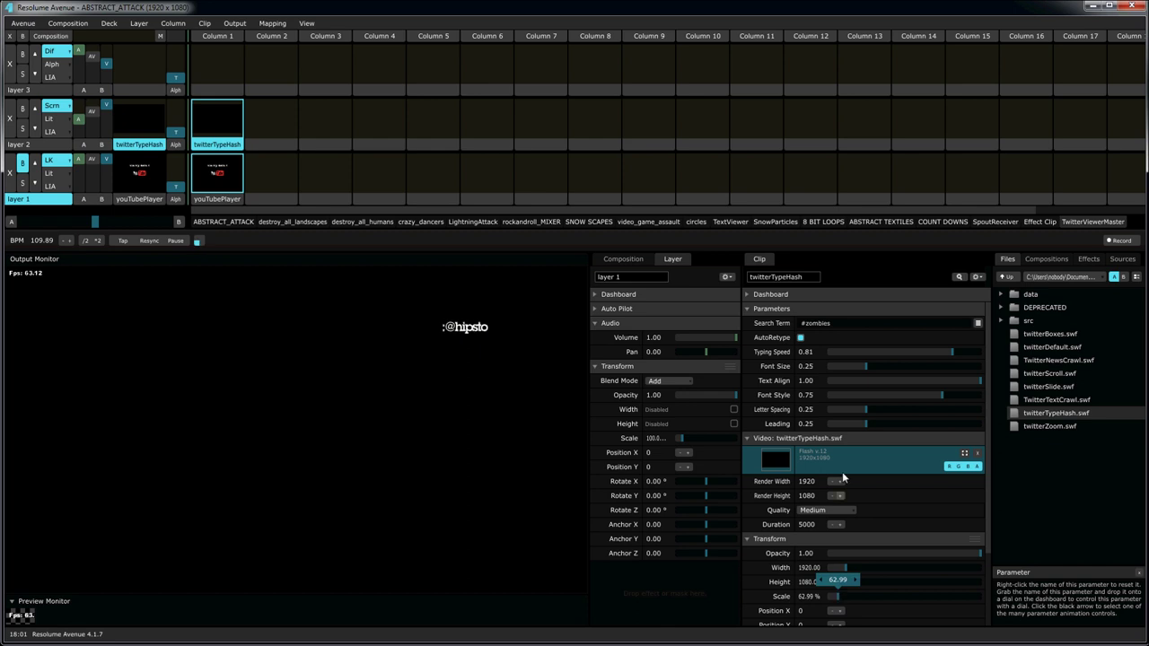
left_click_drag(954, 359, 1002, 357)
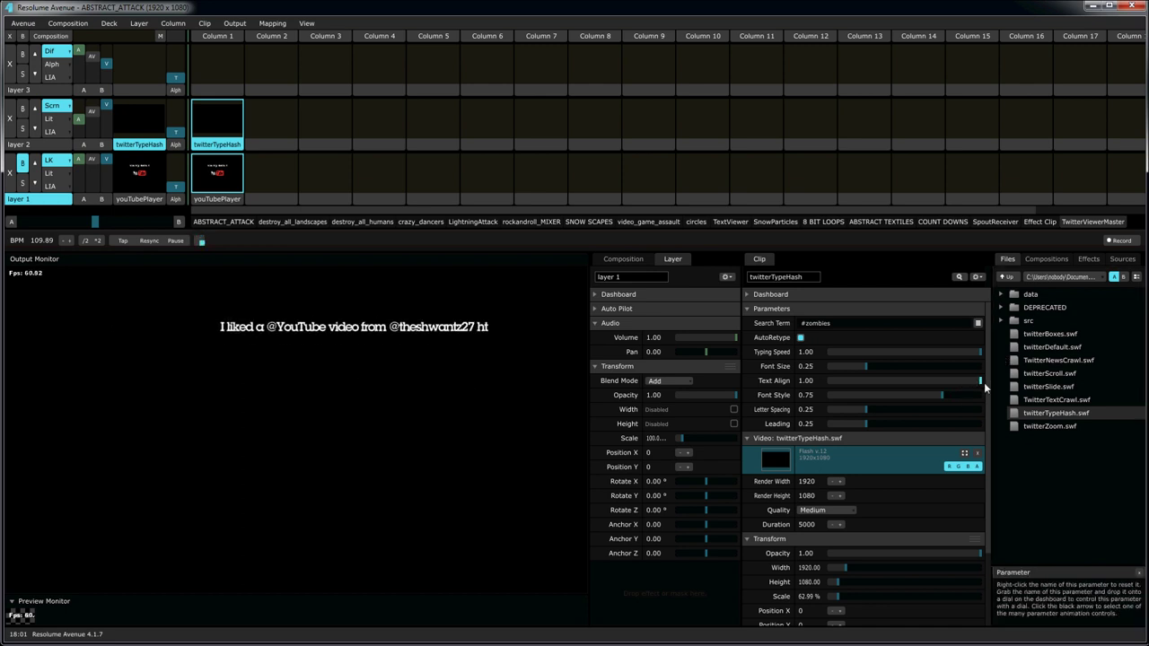
- Left-align the tweets (Text Align 0.02); set Font Style 0.26, Letter Spacing 0.35, Leading 0.19
left_click_drag(979, 385, 829, 412)
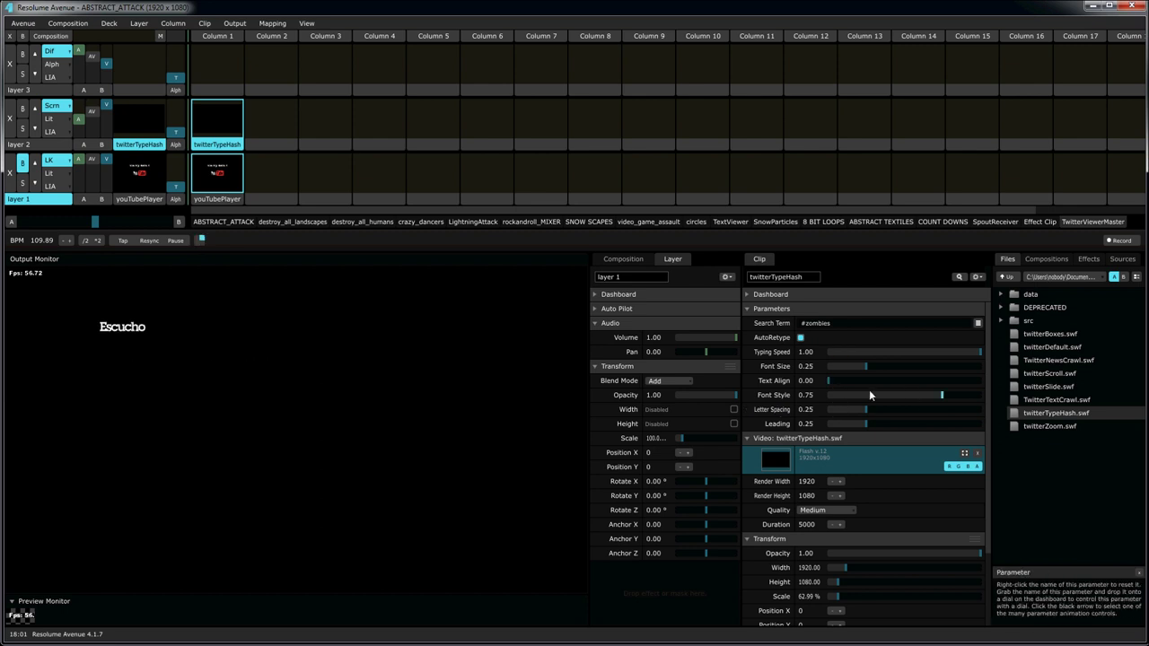
left_click_drag(840, 381, 983, 381)
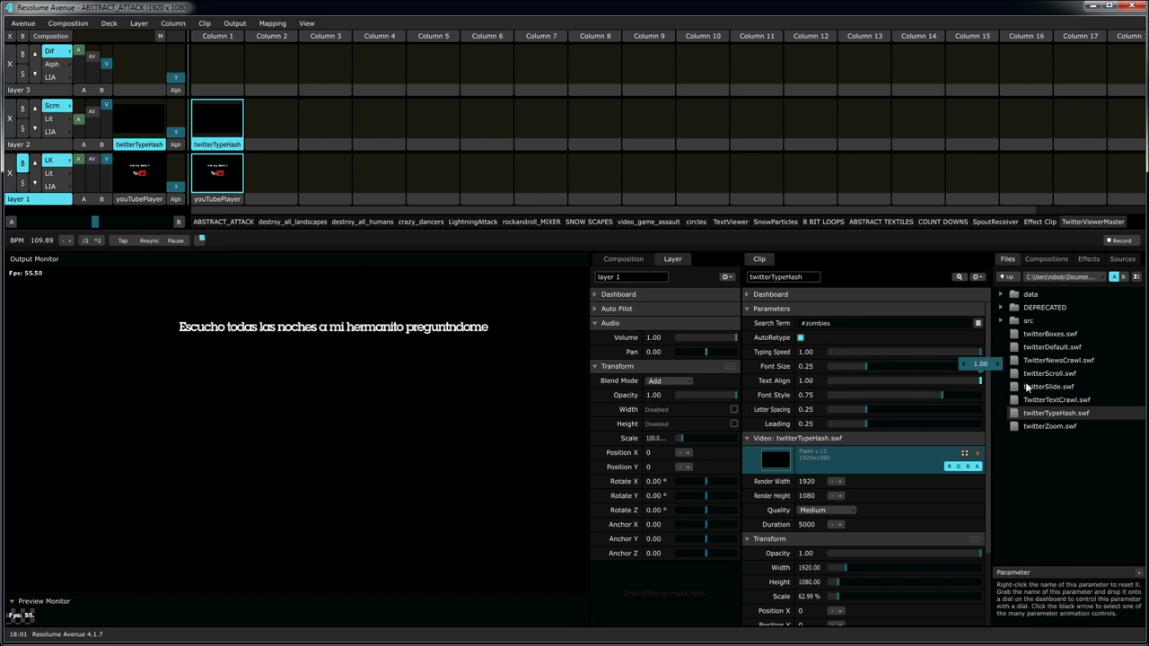
mouse_move(878, 386)
left_mouse_down()
mouse_move(832, 382)
mouse_move(867, 366)
mouse_move(943, 365)
mouse_move(1023, 377)
mouse_move(877, 372)
left_mouse_up()
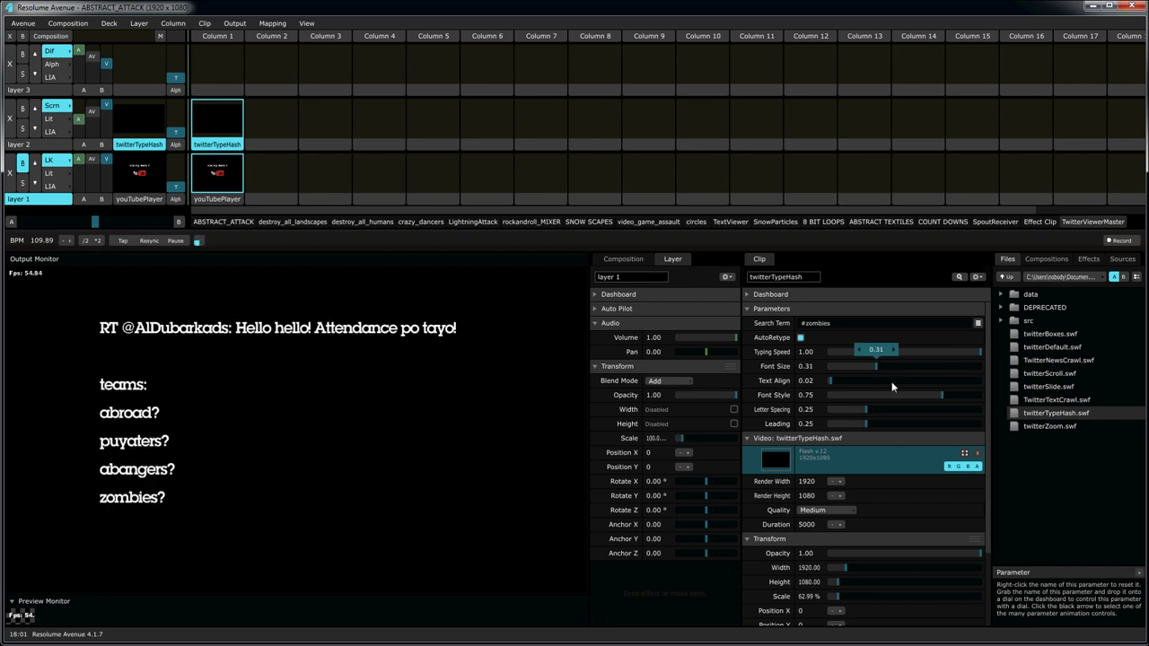
left_click_drag(944, 400, 869, 396)
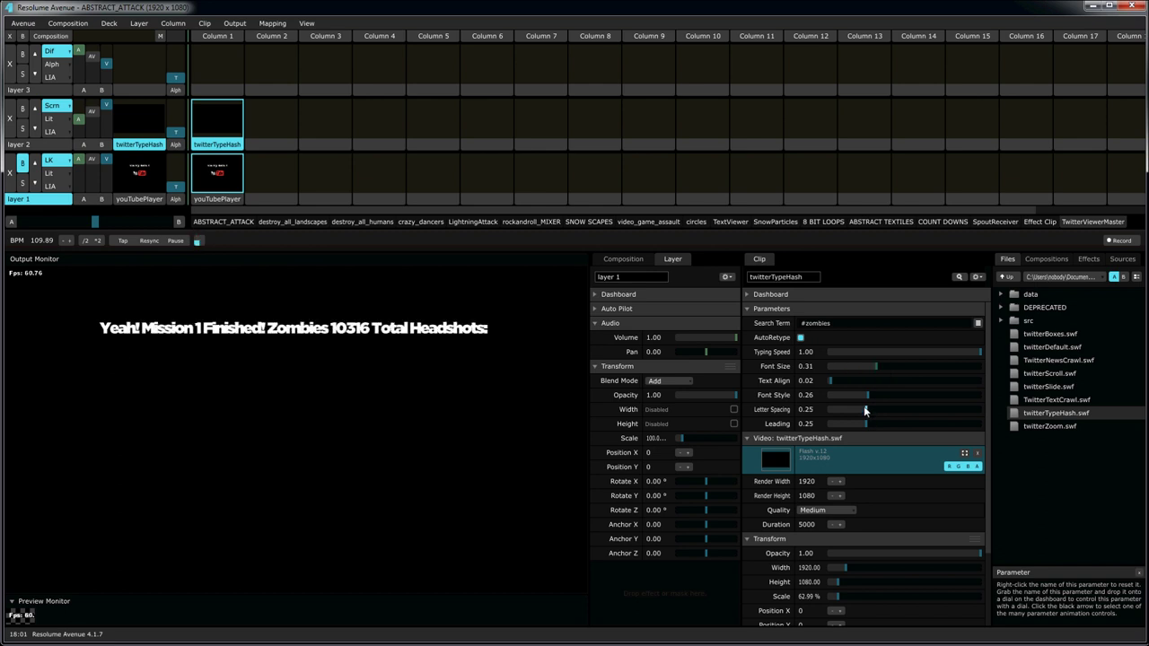
mouse_move(865, 411)
left_mouse_down()
mouse_move(974, 411)
mouse_move(882, 411)
left_mouse_up()
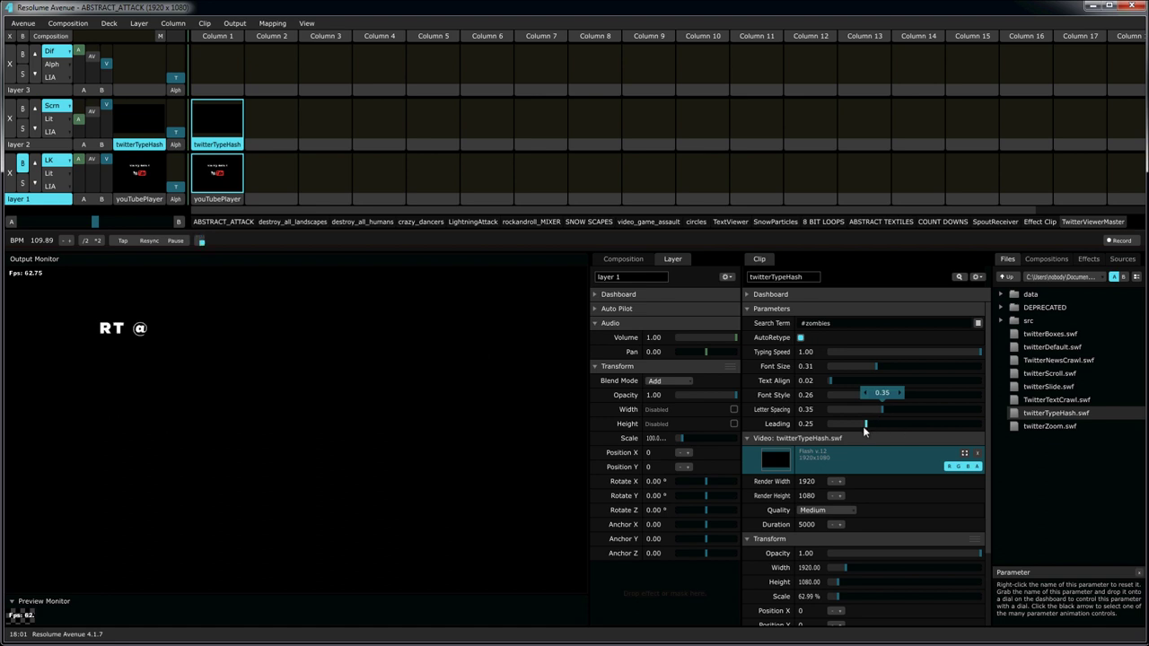
mouse_move(864, 428)
left_mouse_down()
mouse_move(974, 426)
mouse_move(858, 431)
left_mouse_up()
- Replace the #zombies Search Term with a Twitter account handle
left_click(835, 323)
type("#zombies")
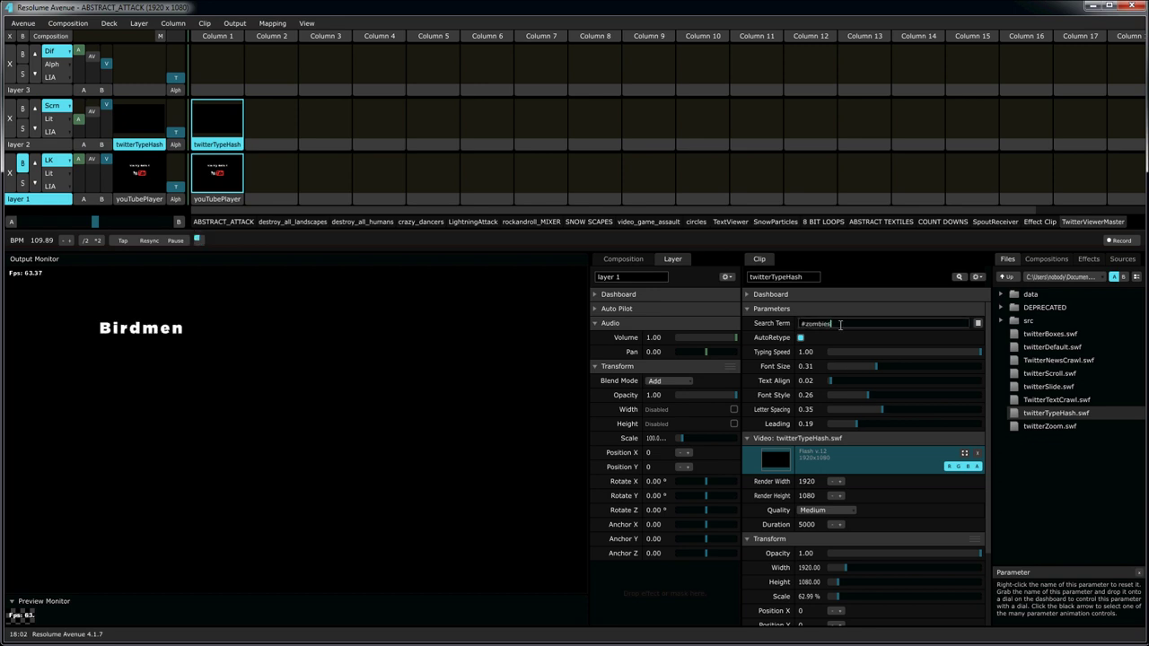
key("Return")
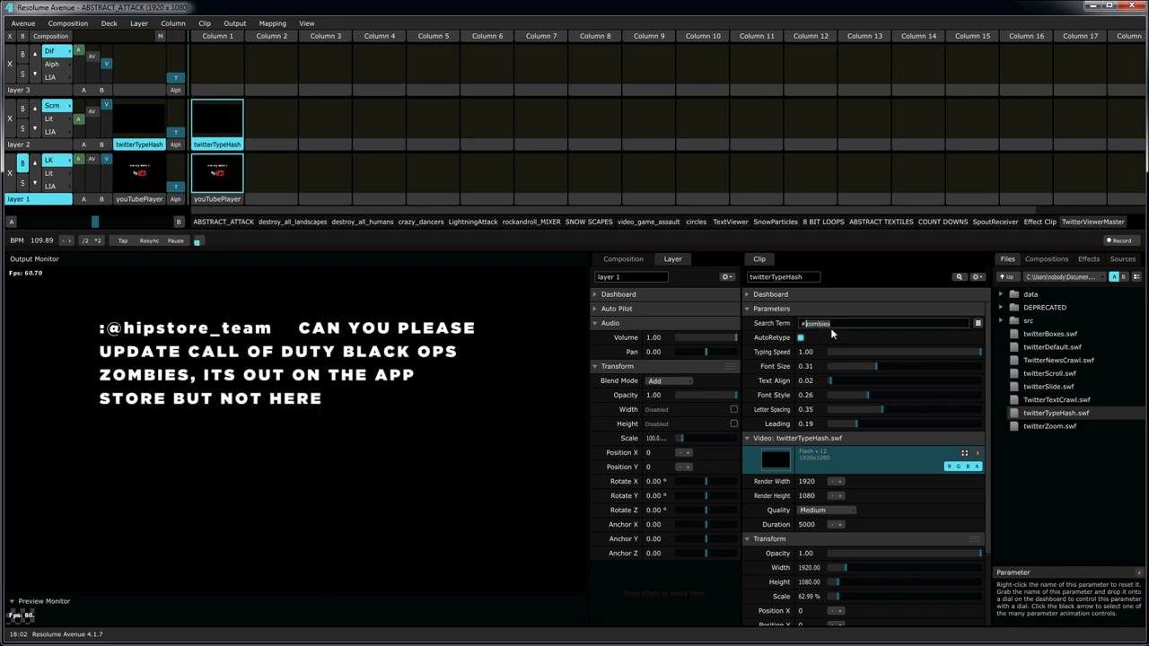
left_click(841, 325)
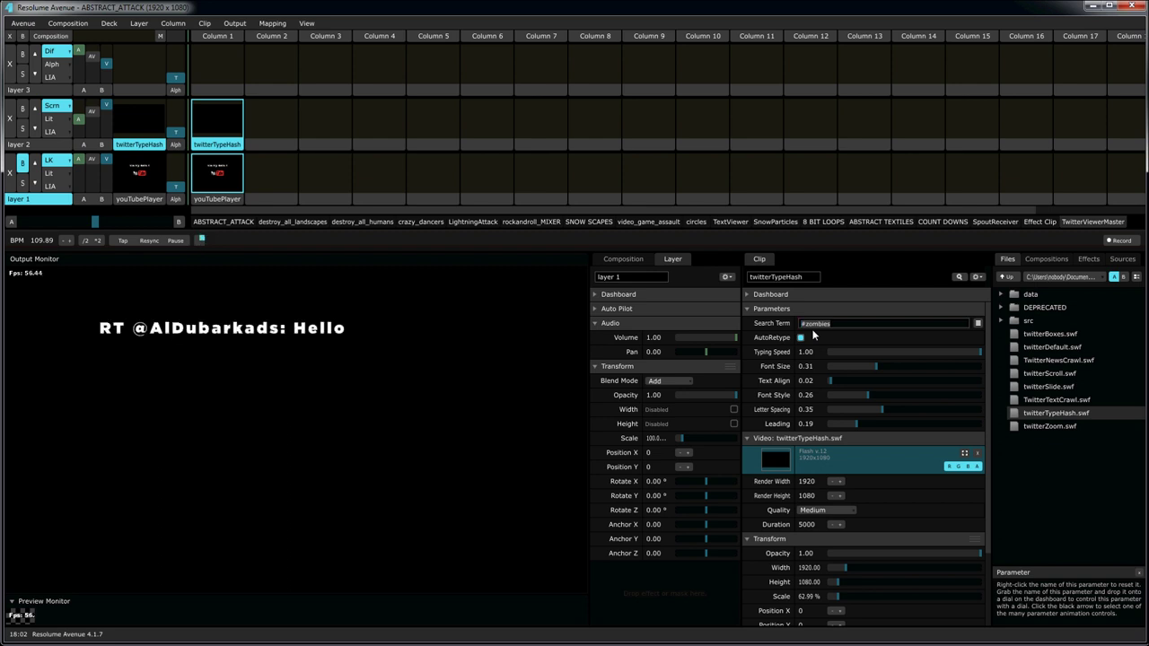
type("@yesolume")
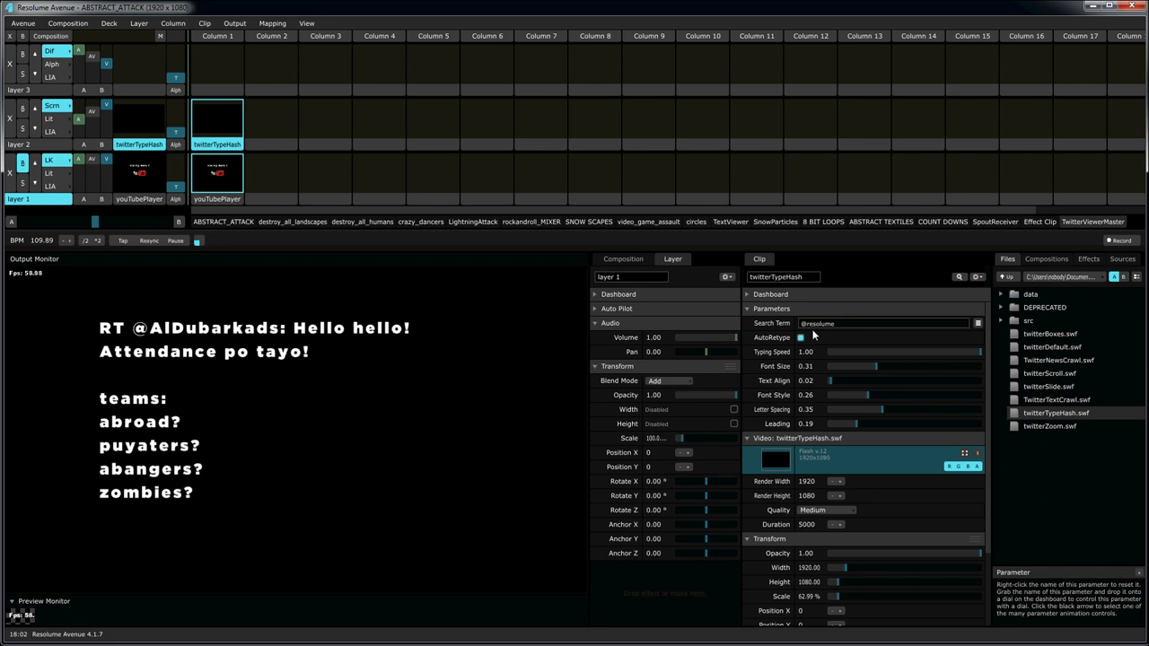
key("Return")
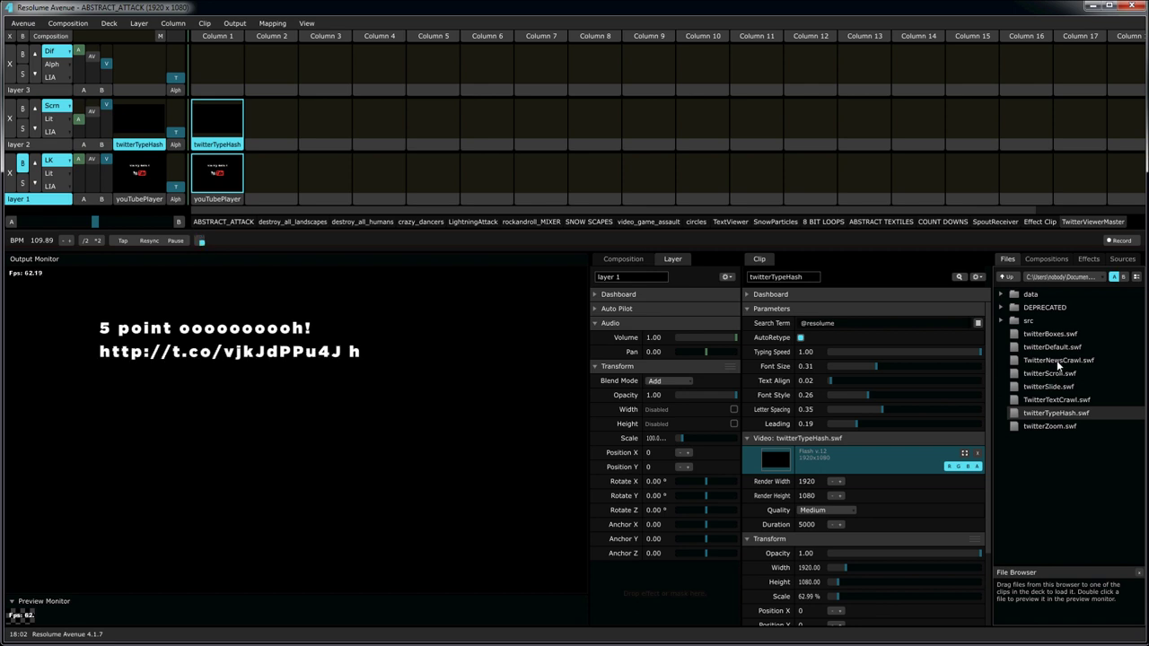
- Load twitterScroll with Flash Speed 0.20, Leading 0.00, Font Style 0.74, Switch B/W off
left_click_drag(1059, 373, 214, 128)
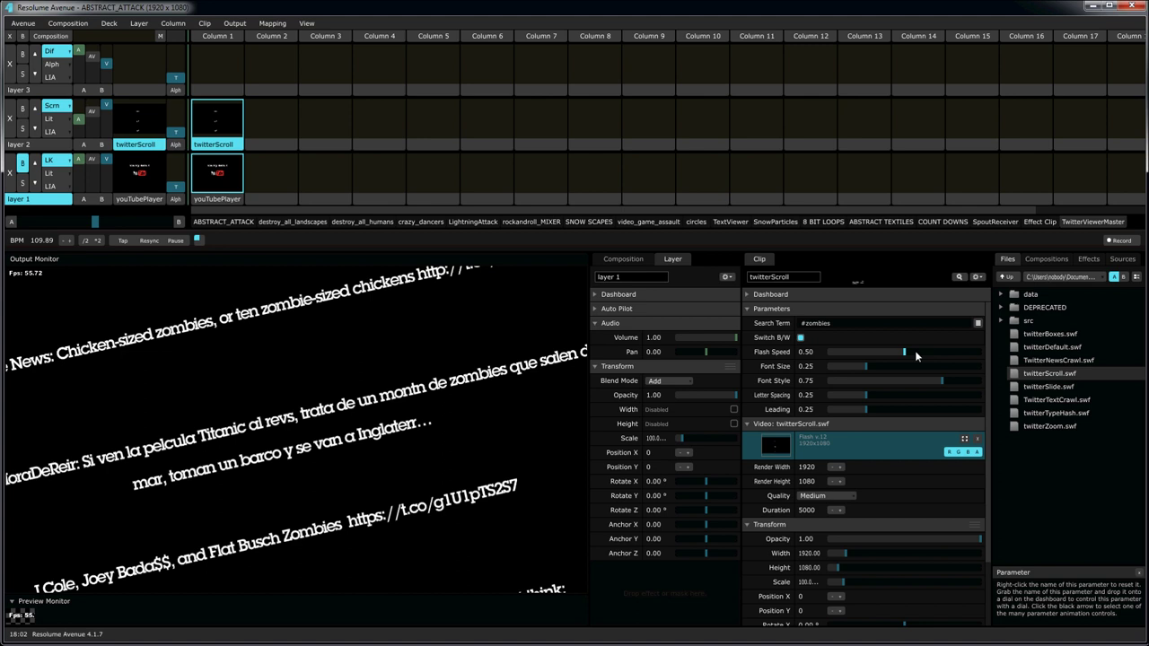
left_click_drag(903, 352, 857, 352)
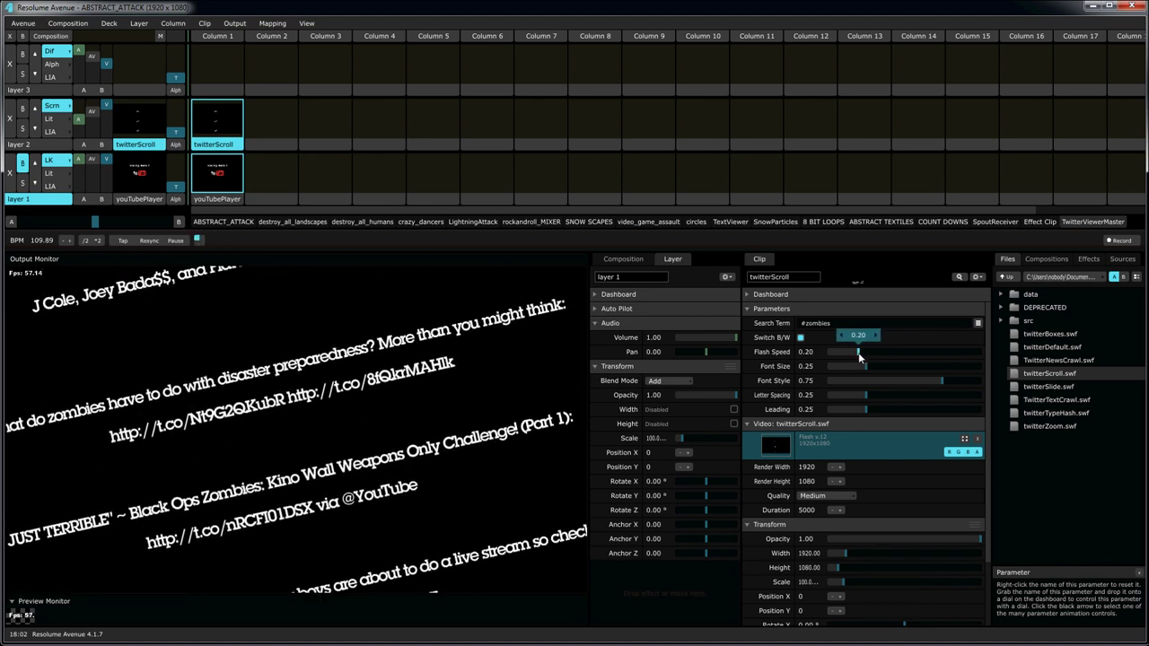
mouse_move(867, 417)
left_mouse_down()
mouse_move(827, 413)
mouse_move(883, 422)
left_mouse_up()
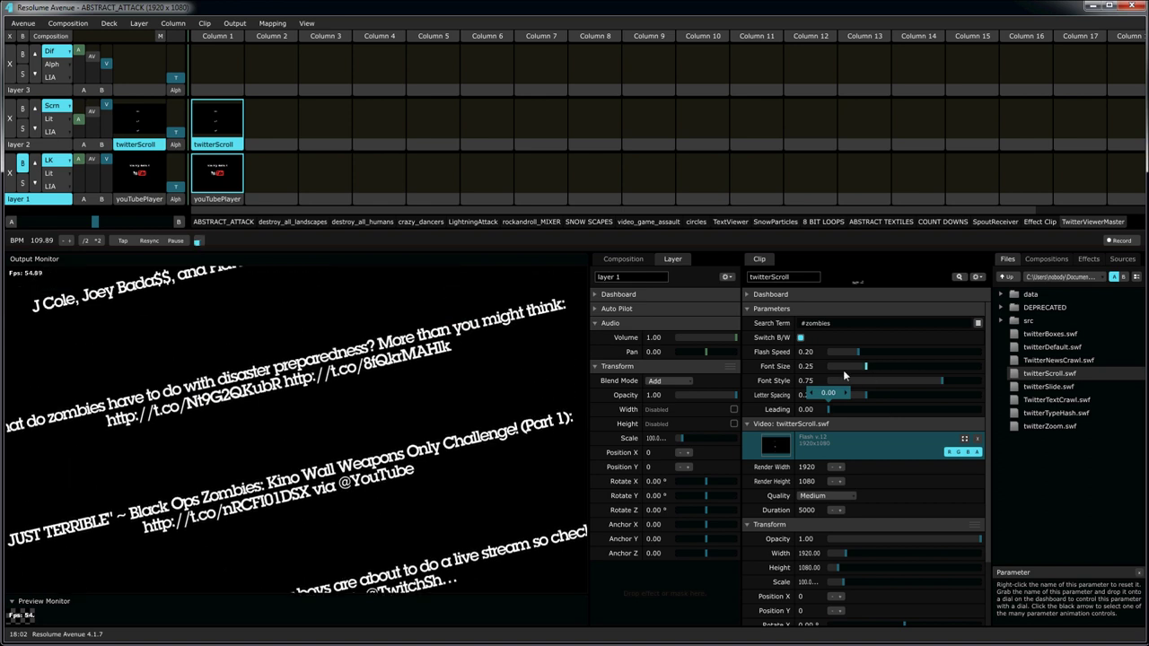
mouse_move(941, 383)
left_mouse_down()
mouse_move(830, 387)
mouse_move(942, 388)
left_mouse_up()
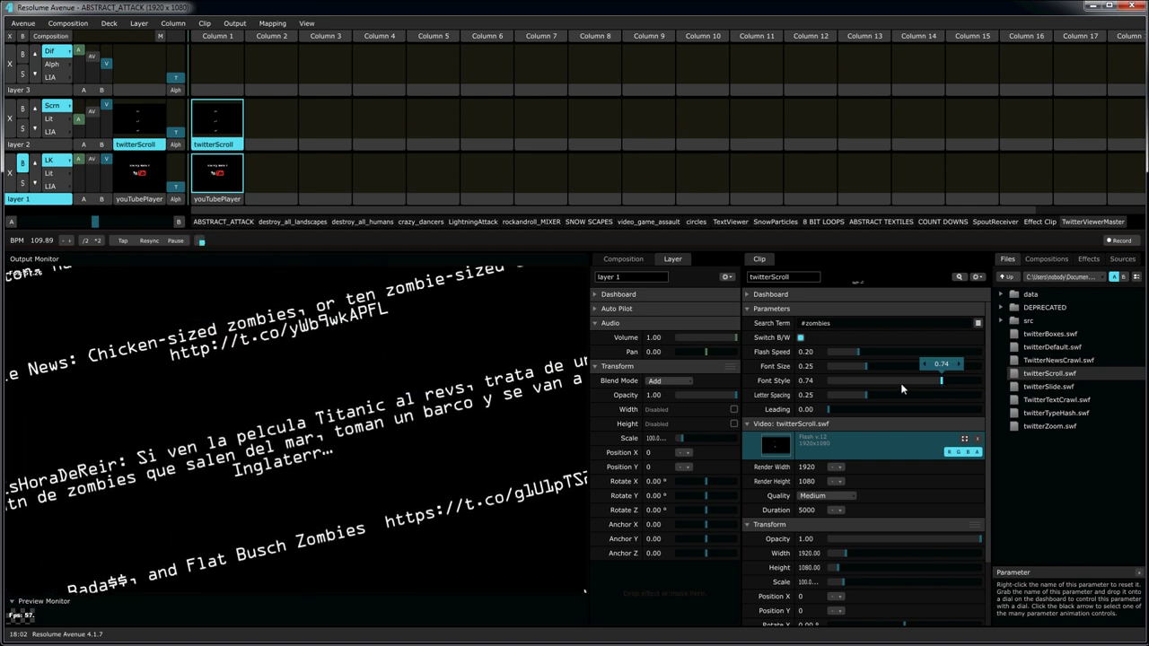
left_click(801, 337)
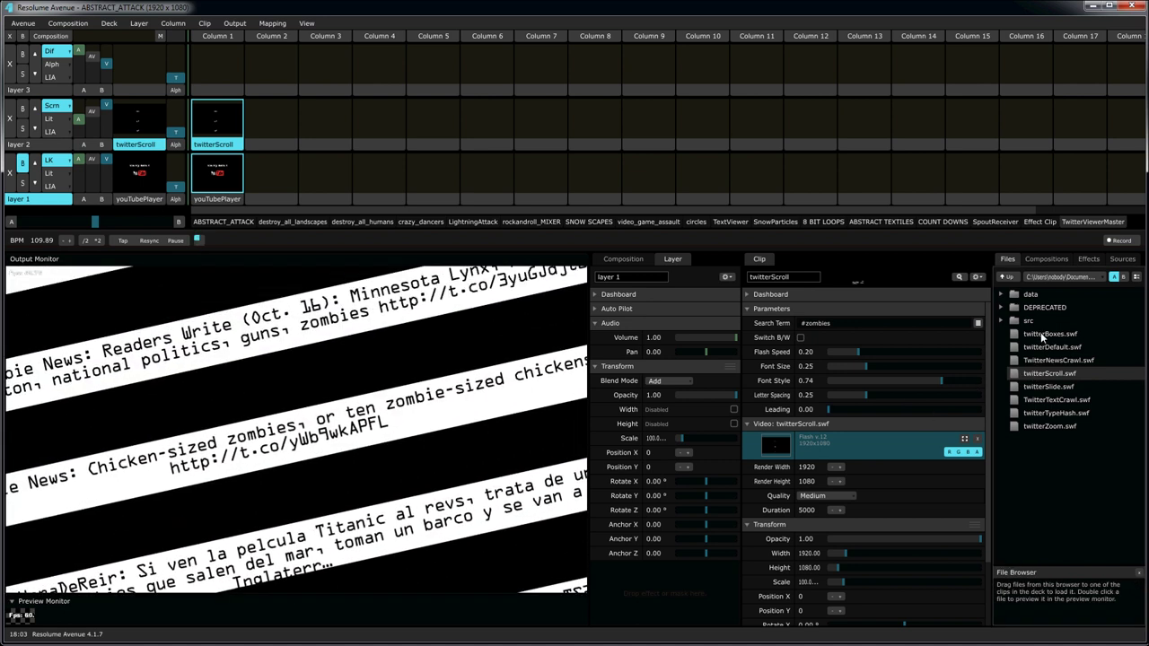
- Load twitterSlide into layer 2 with black-on-white bars, Leading 0.00 and Font Size 0.44
left_click_drag(1044, 384, 212, 118)
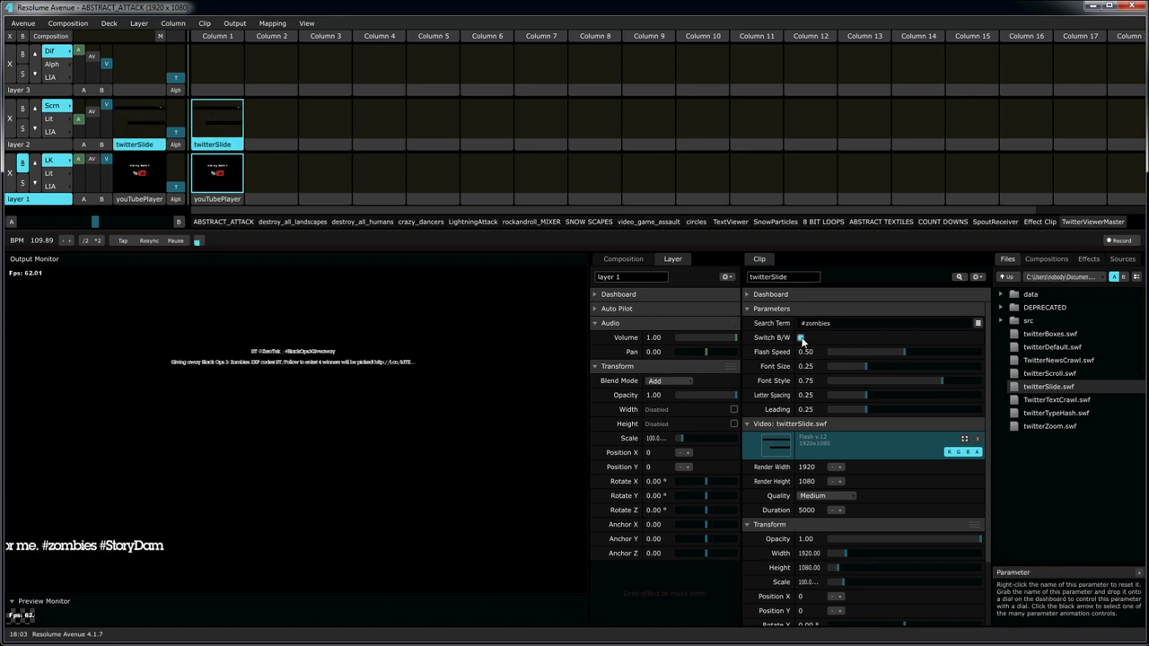
left_click(801, 339)
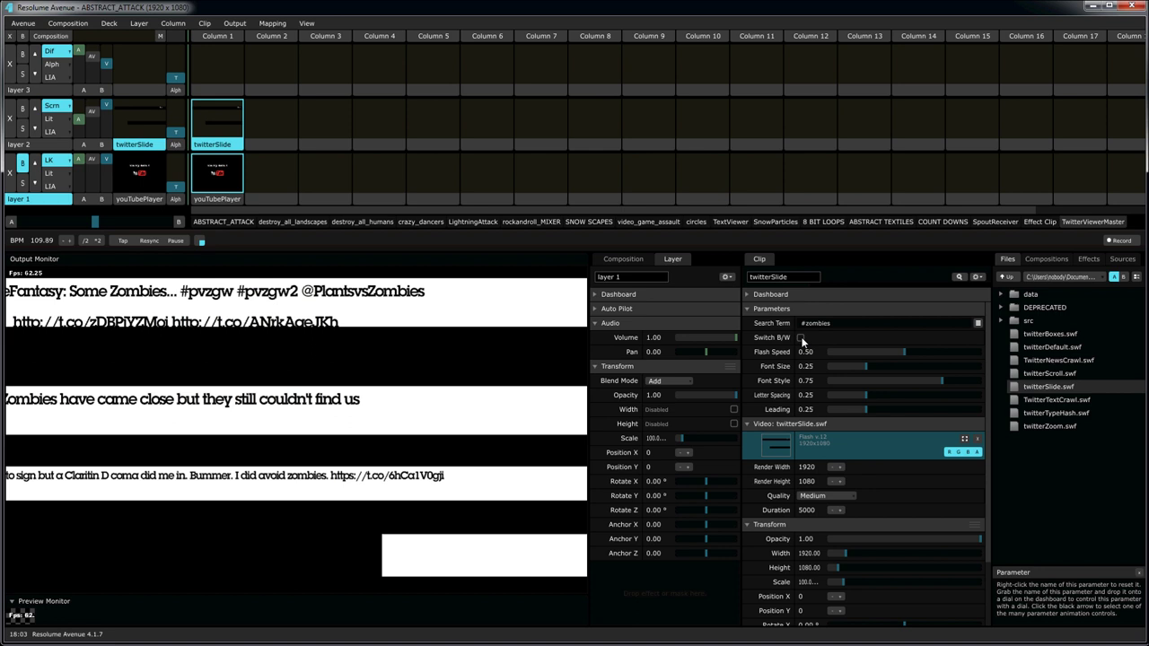
left_click_drag(866, 412, 769, 415)
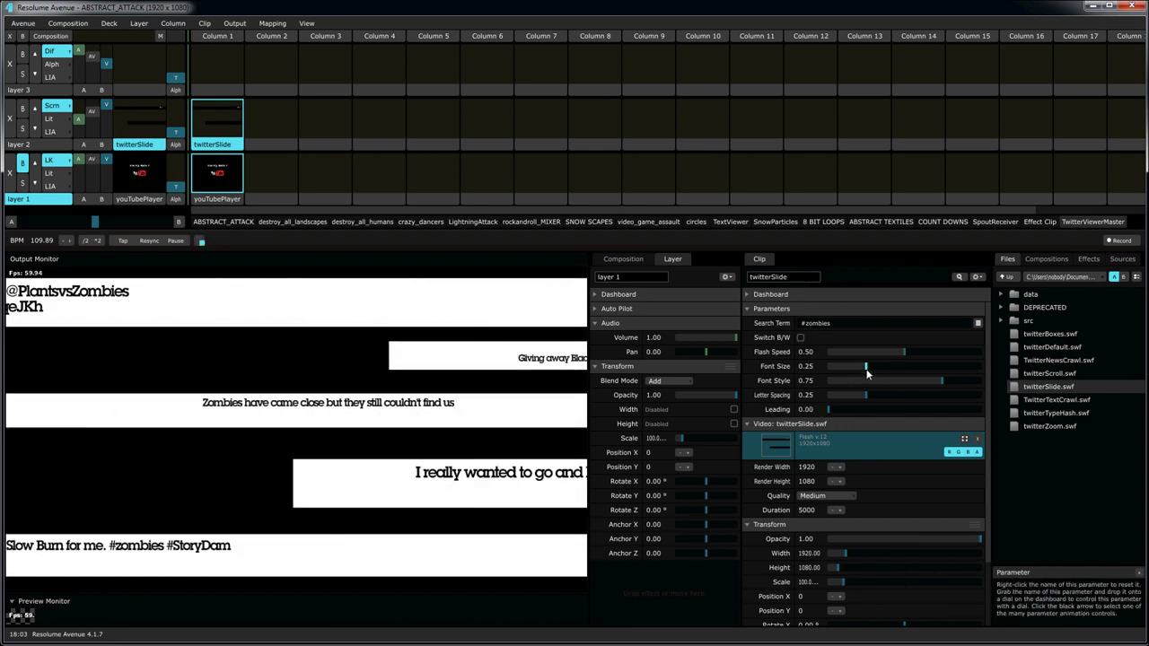
left_click_drag(866, 368, 896, 375)
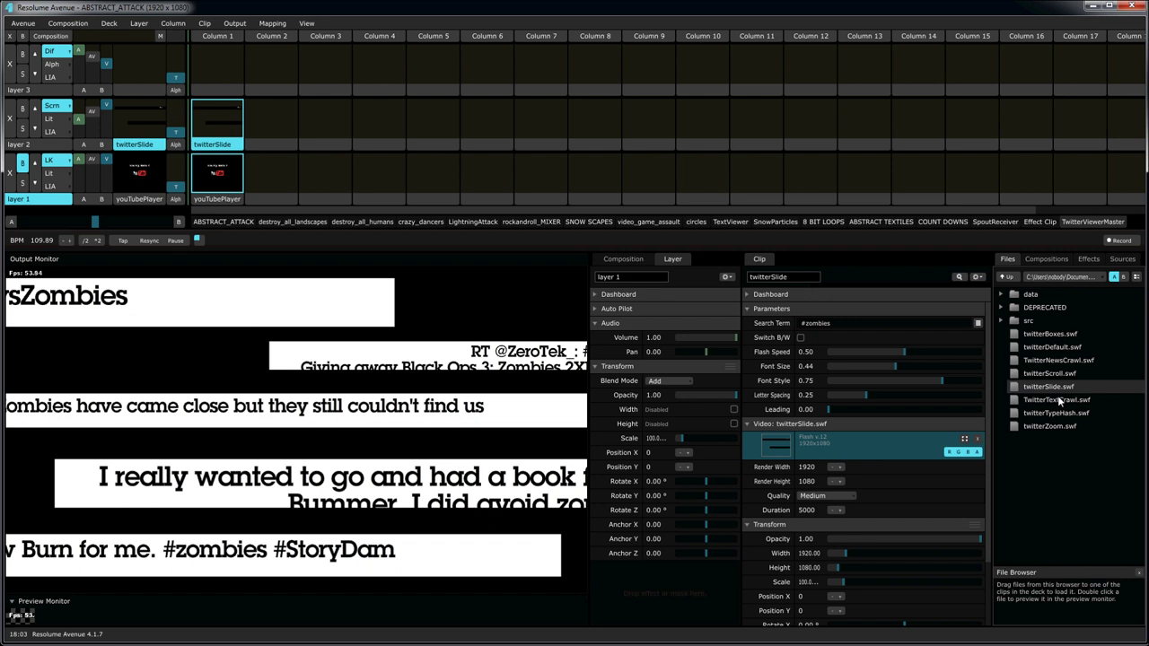
left_click_drag(1044, 344, 220, 132)
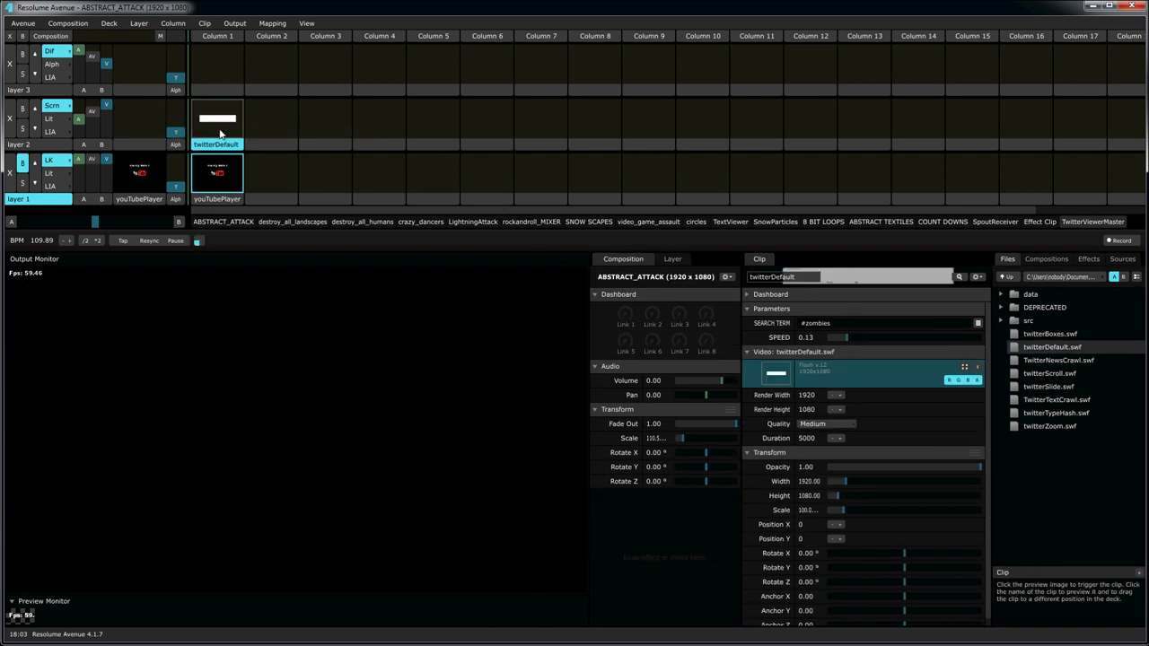
left_click(220, 133)
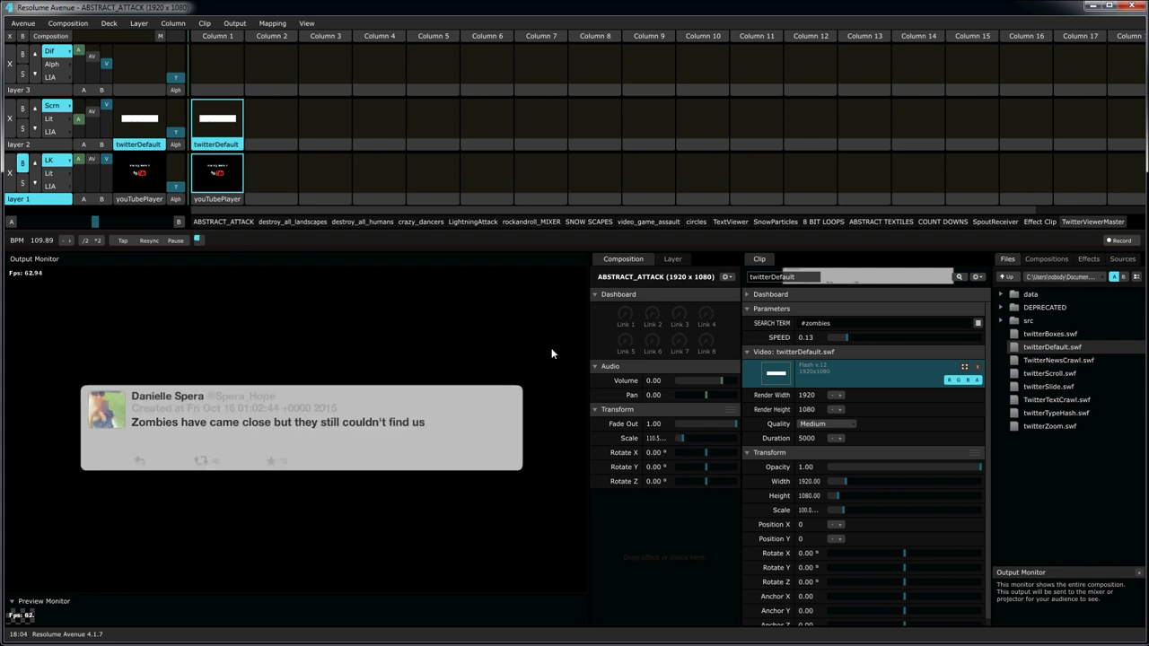
left_click(807, 325)
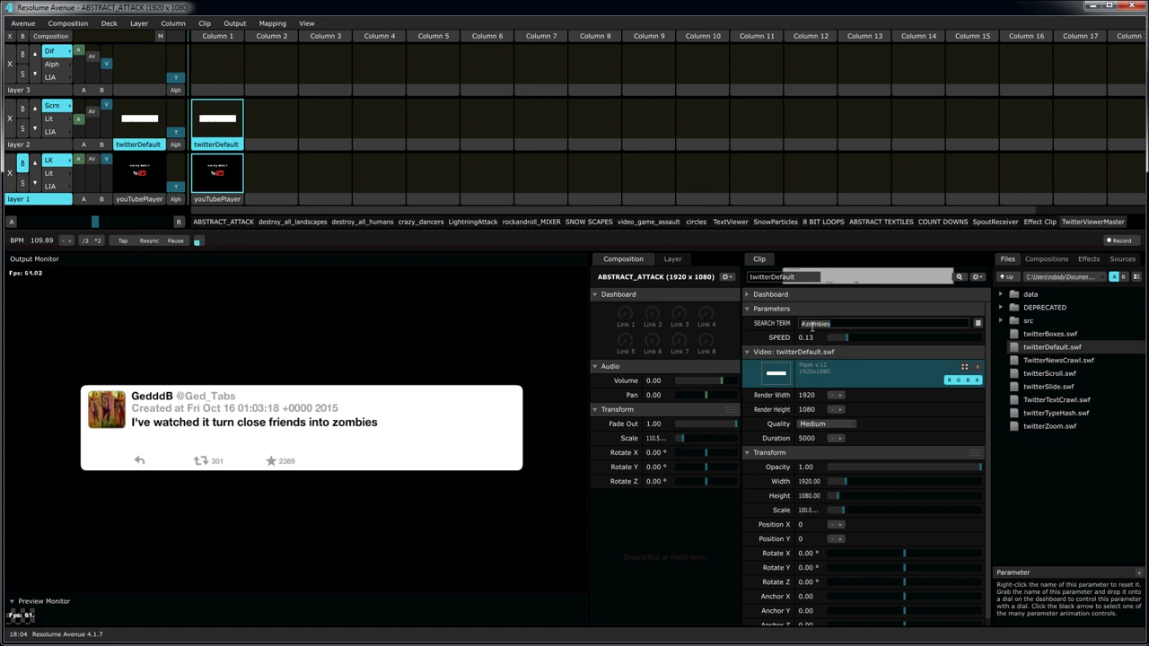
type("di")
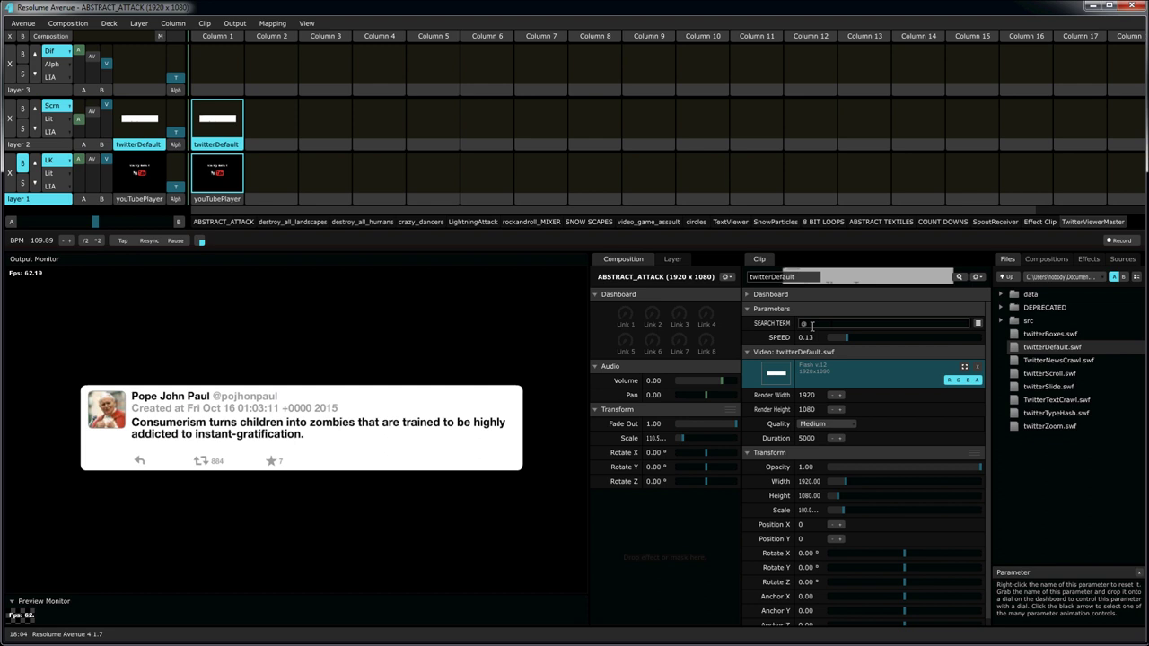
type("d")
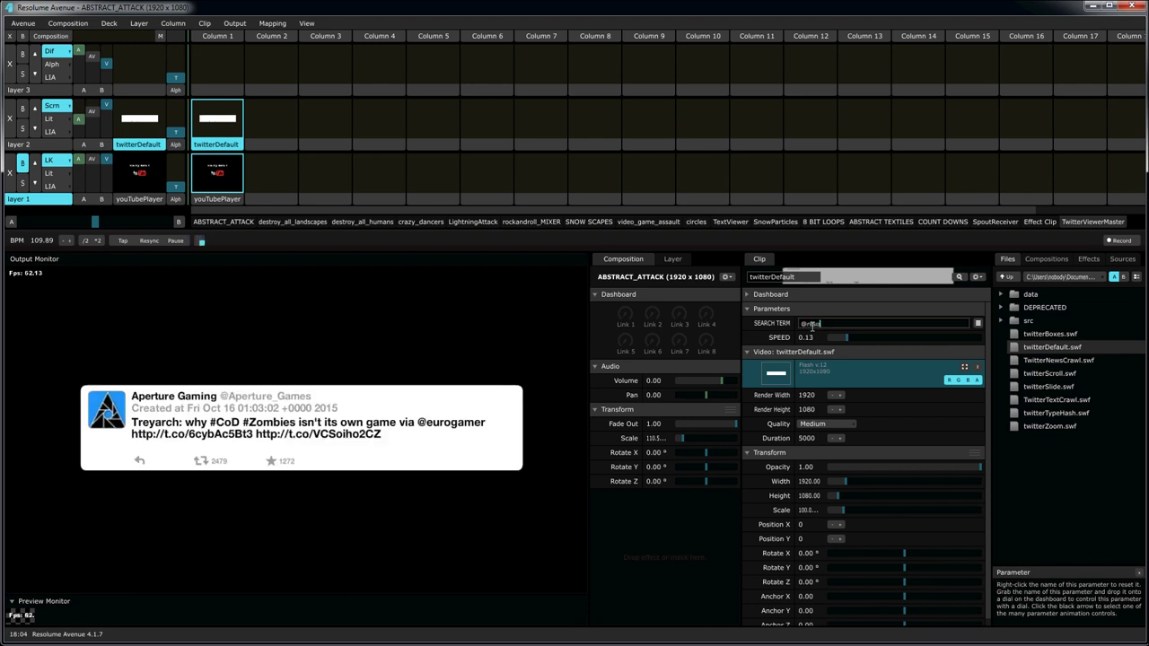
key("Return")
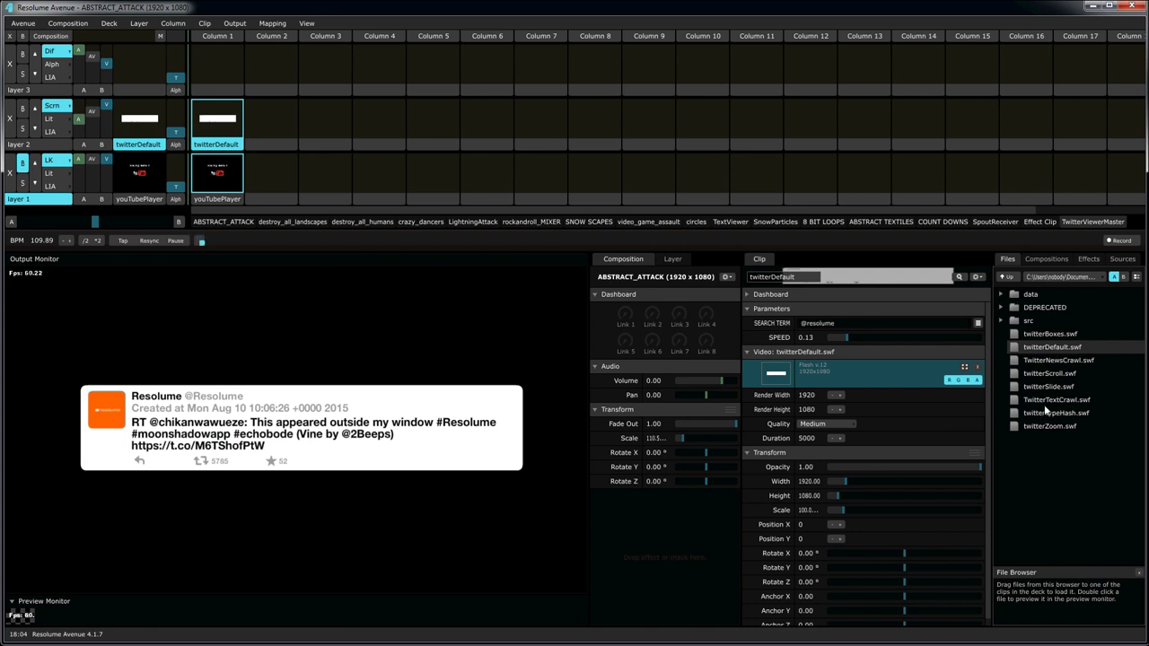
- Load and play TwitterNewsCrawl on layer 2 at Render Width 1920 and Render Height 1080
left_click_drag(1044, 360, 223, 126)
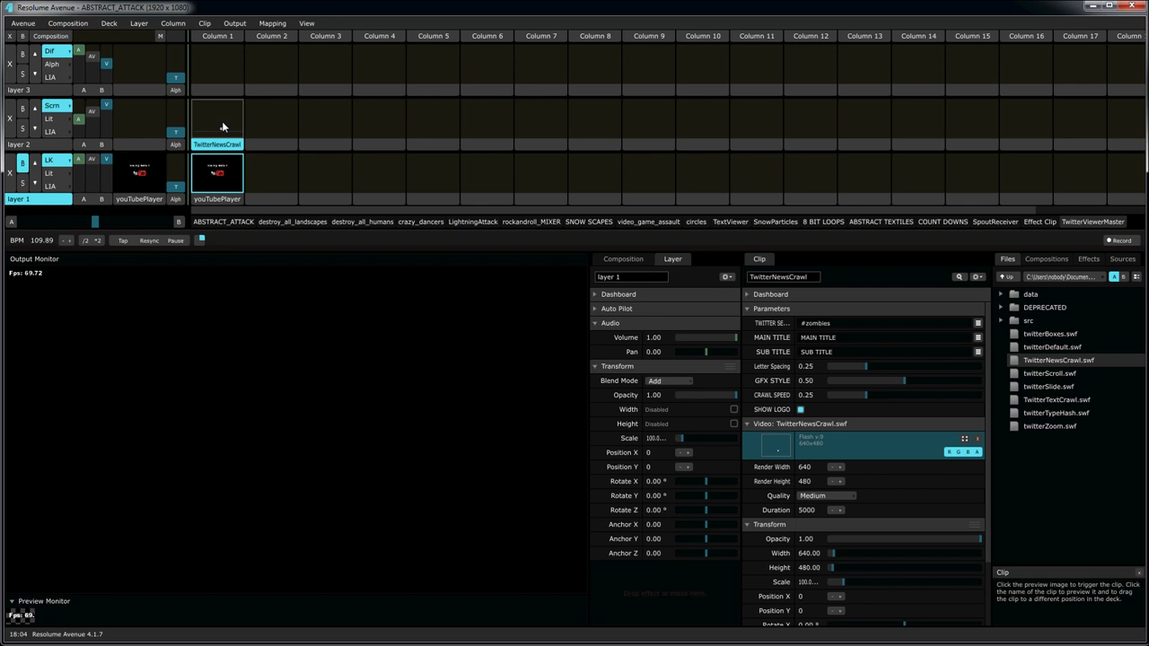
left_click(223, 126)
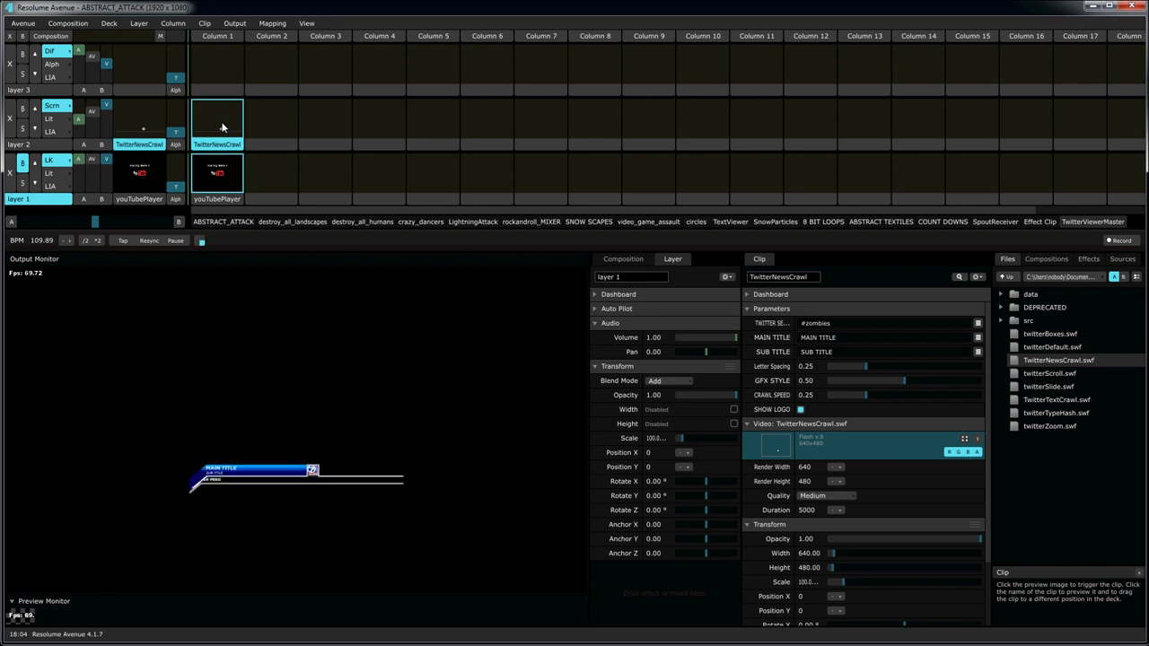
double_click(806, 467)
type("19")
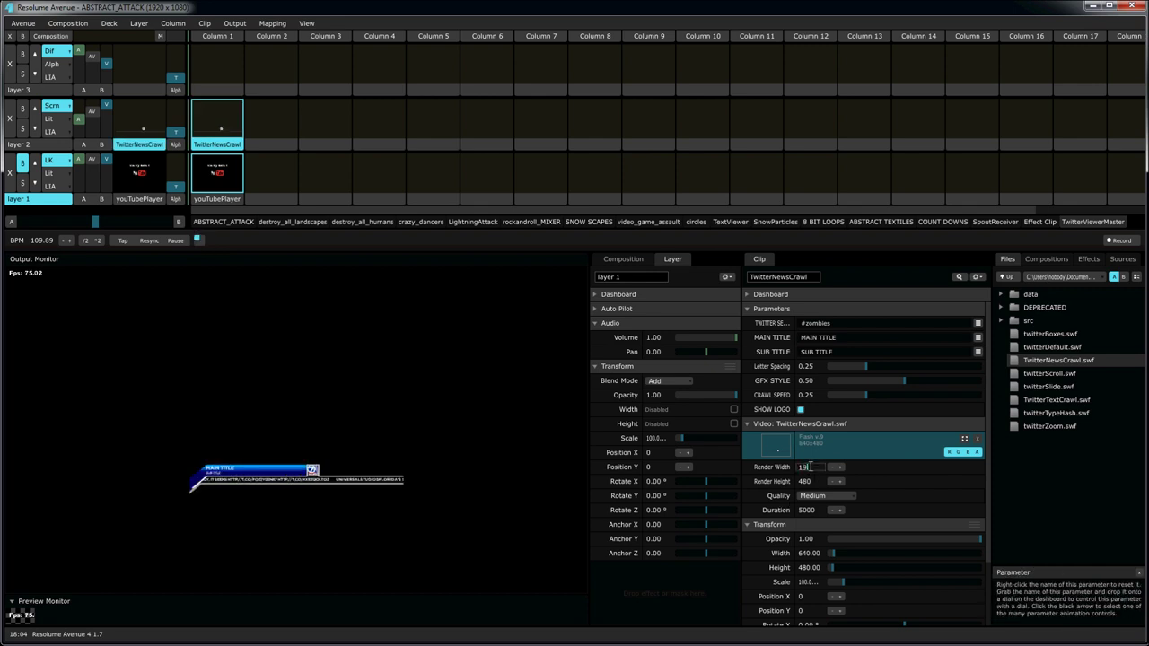
type("20")
double_click(810, 481)
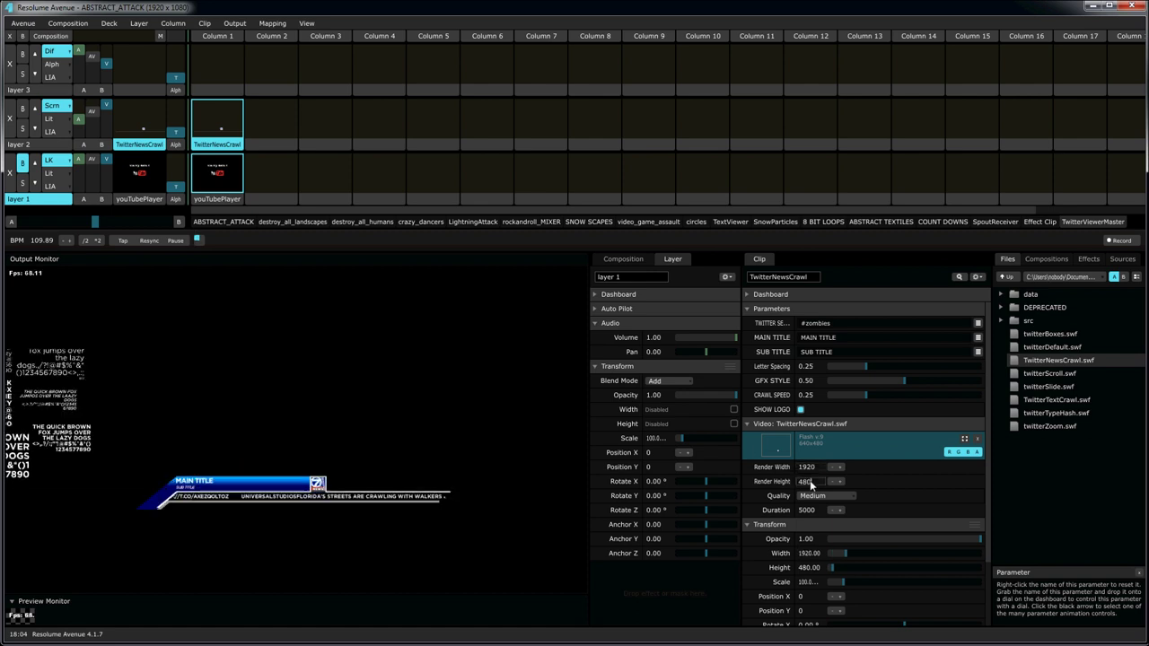
type("108")
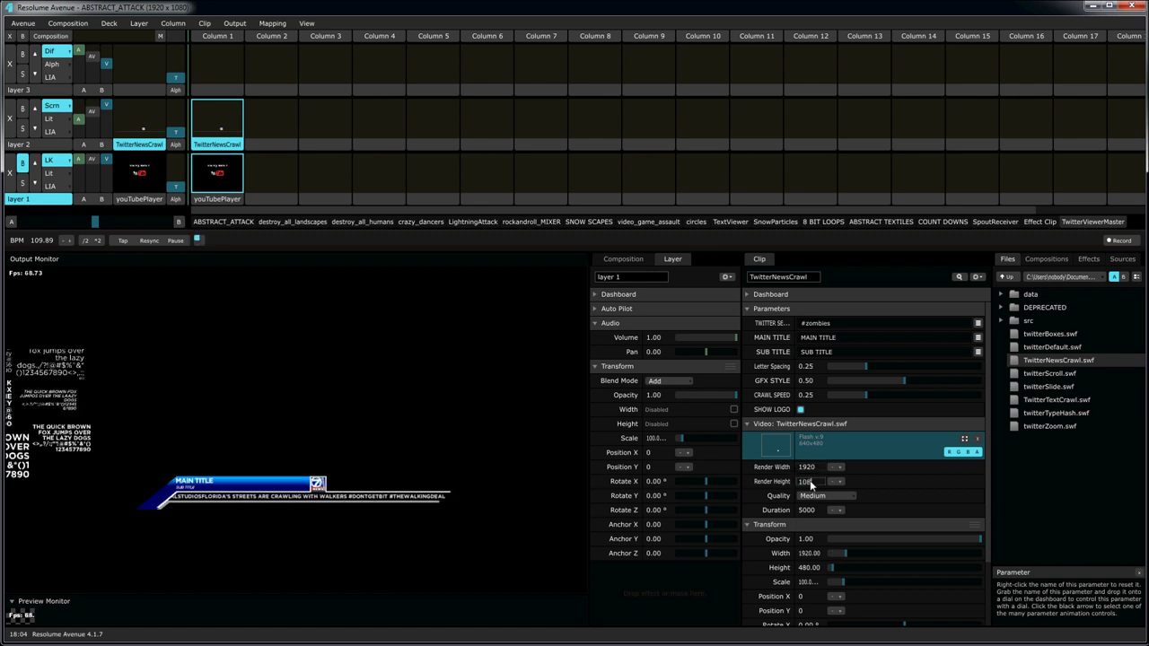
type("0")
key("Return")
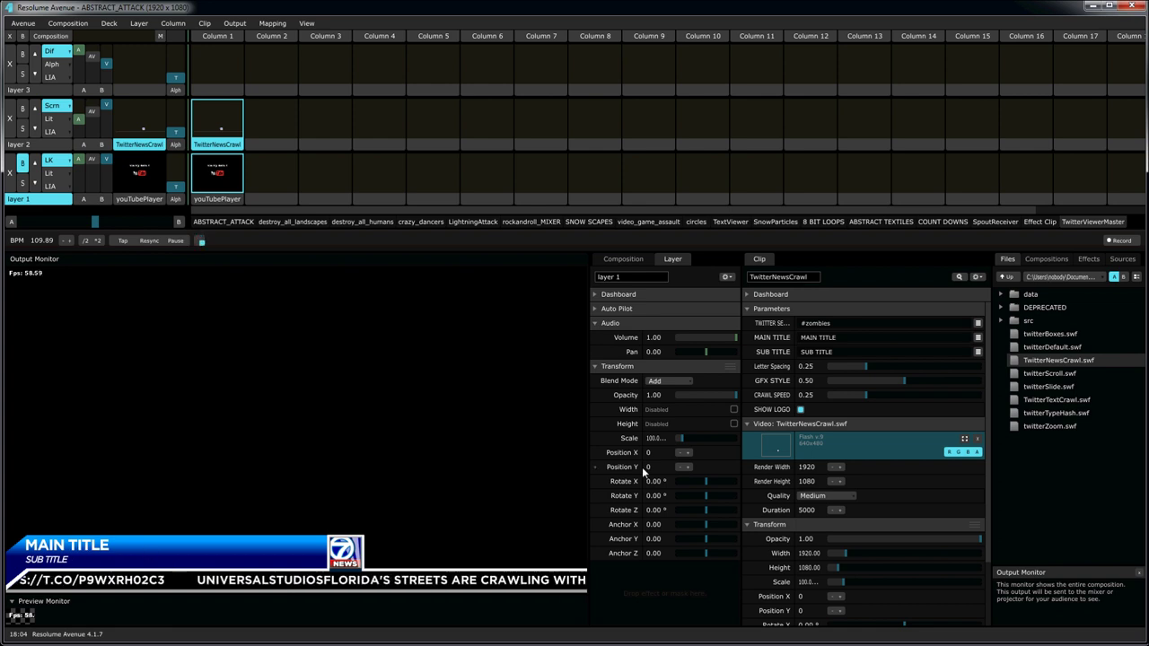
- Set the main title to 'the dead walk' and subtitle to 'there's no more room in hell'
left_click(818, 338)
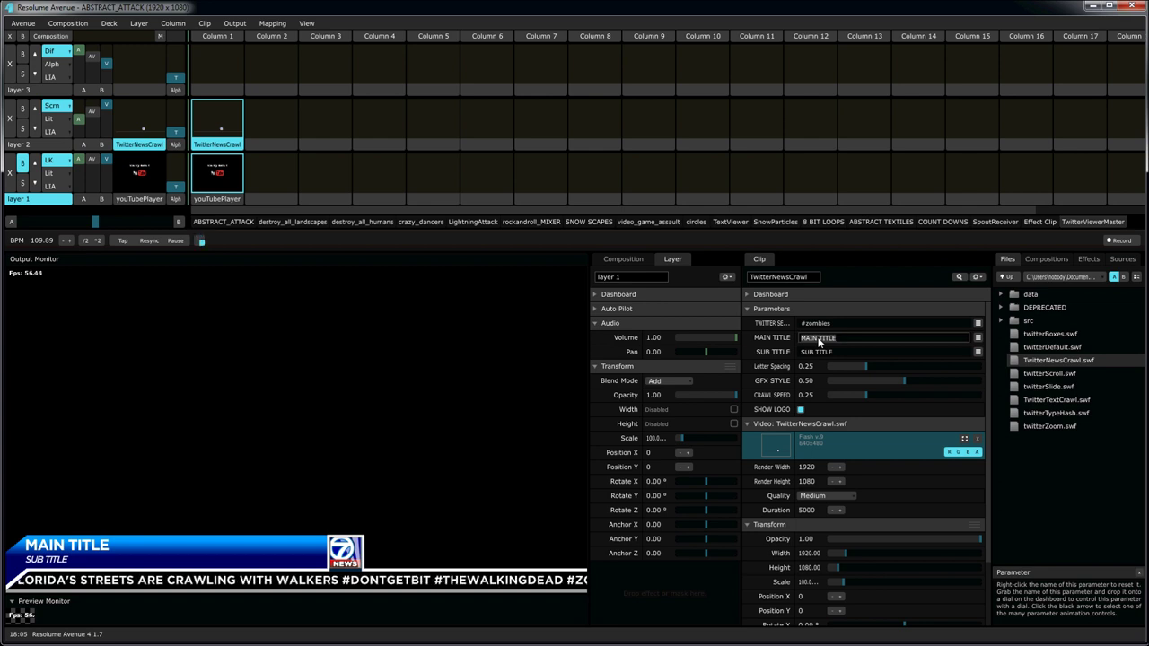
type("the dead")
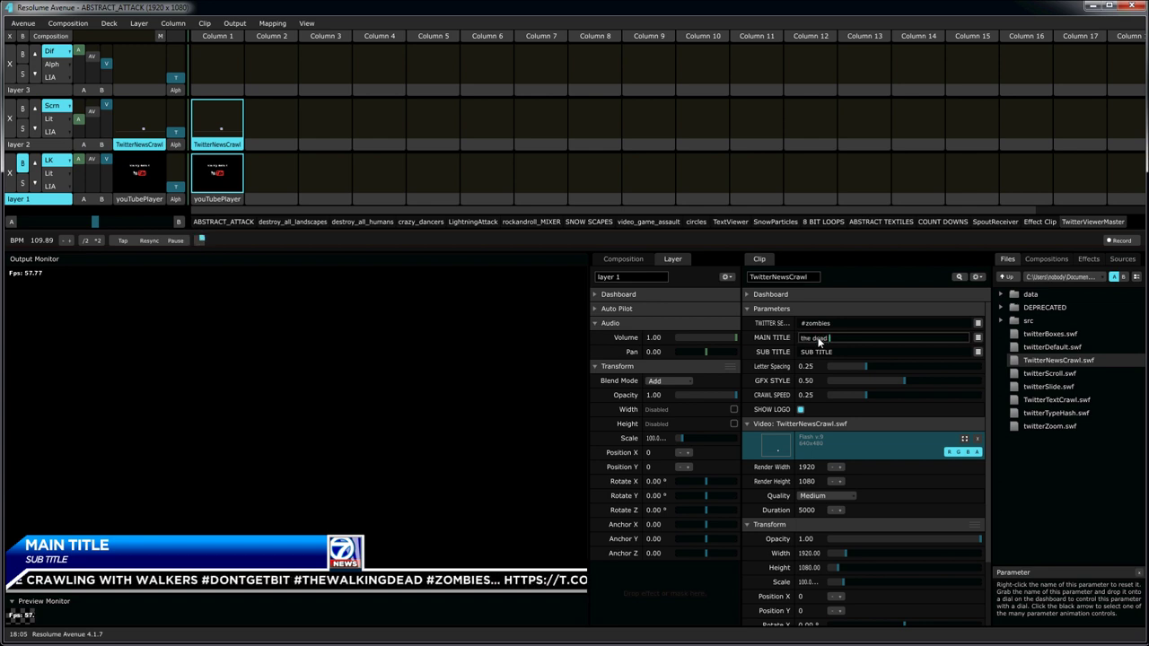
type(" walk")
key("Return")
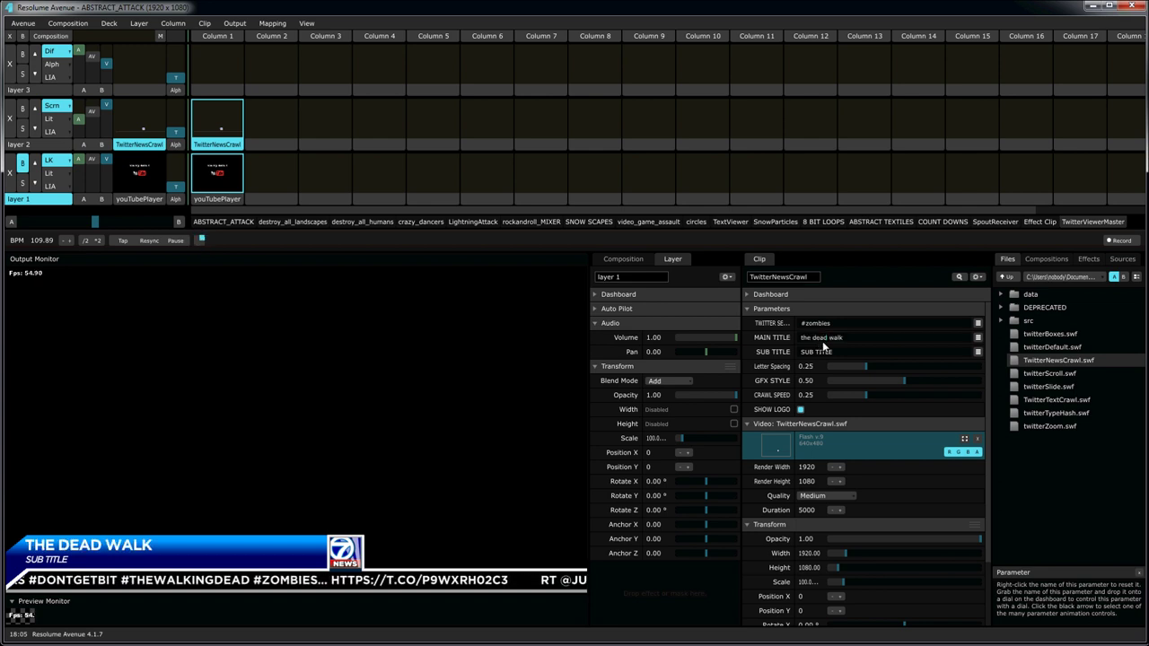
left_click(838, 353)
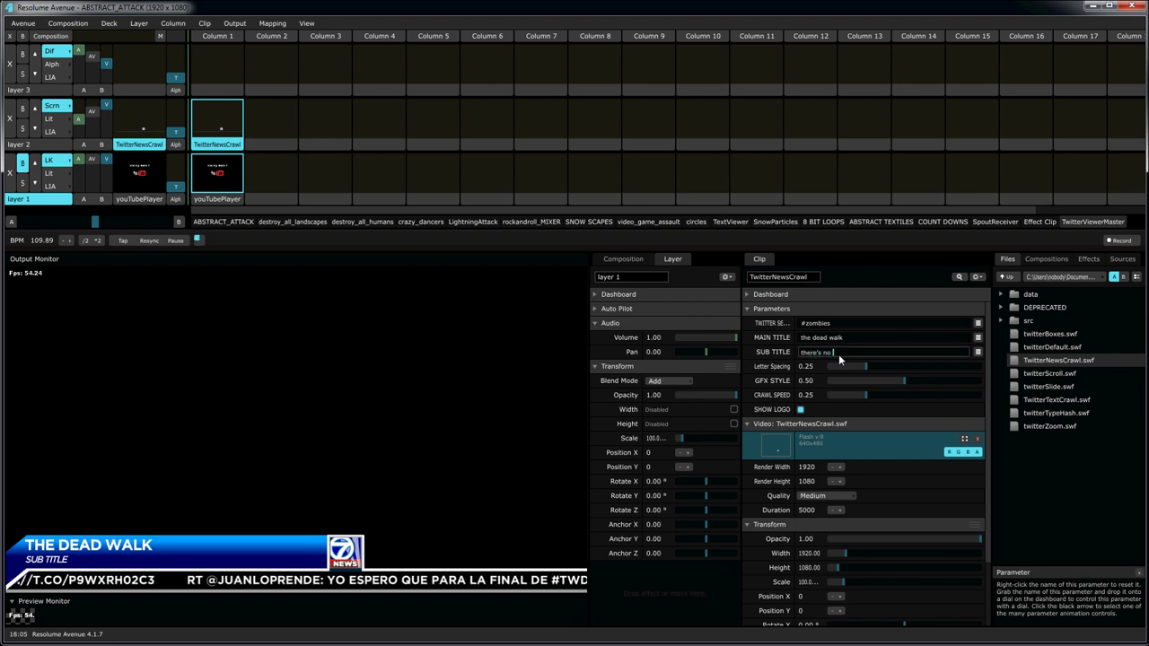
type("there's no more ro")
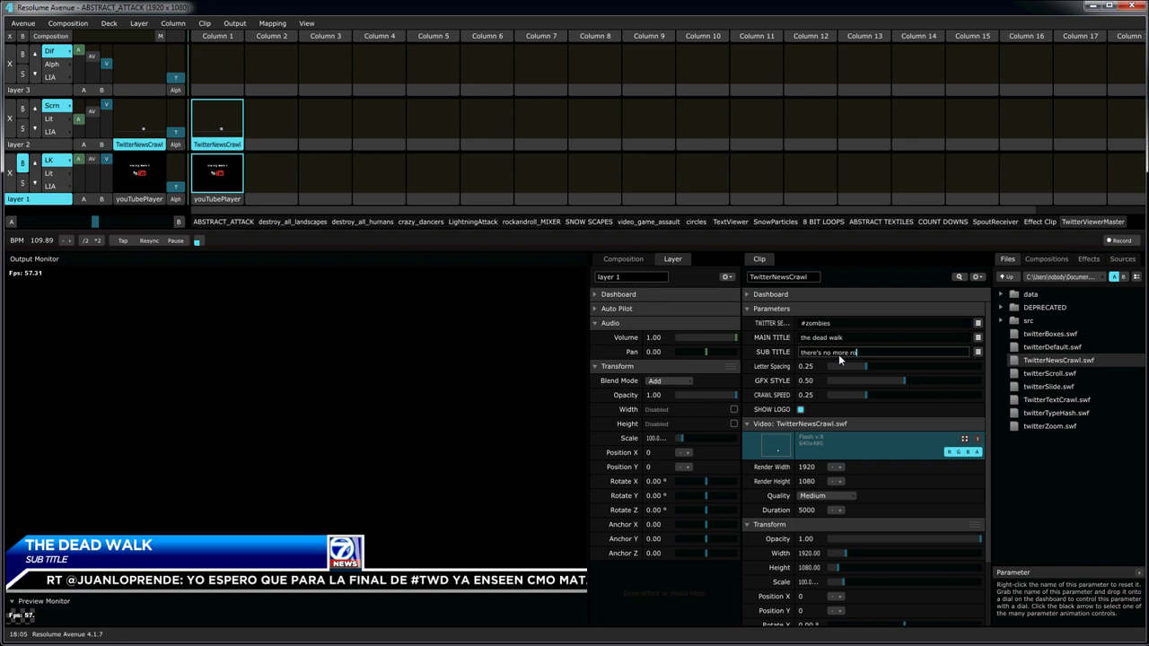
type("om in hell")
key("Return")
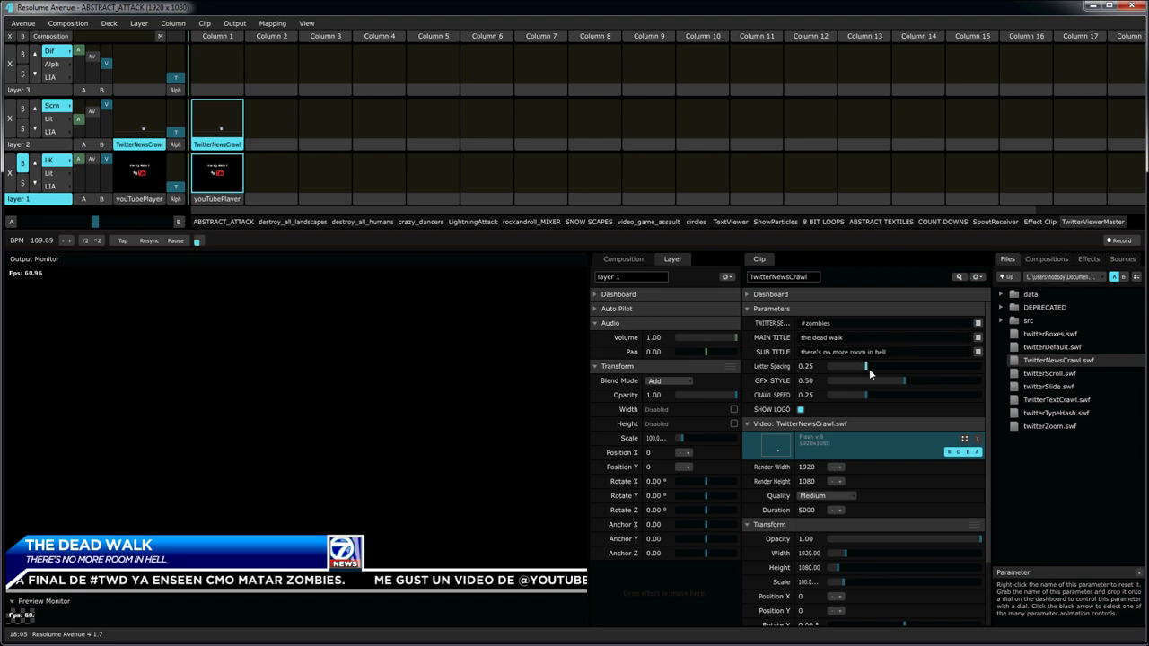
- Set GFX Style to 0.86 for the Breaking News look and scale the crawl to 86.61%
left_click_drag(908, 385, 960, 382)
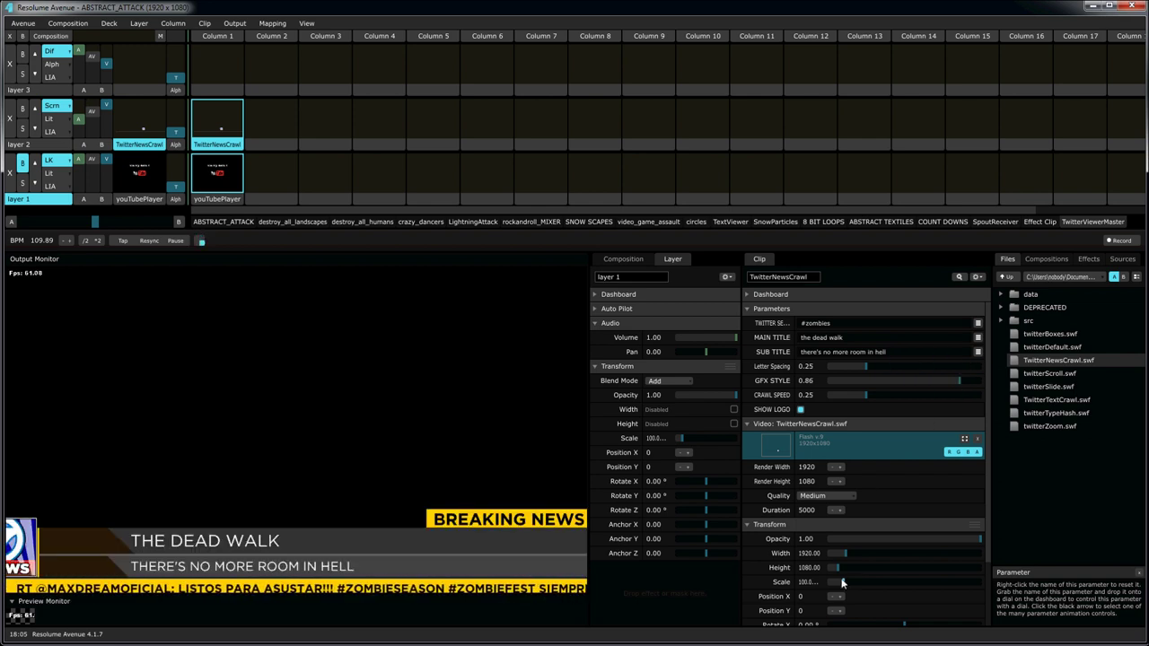
left_click_drag(842, 584, 842, 583)
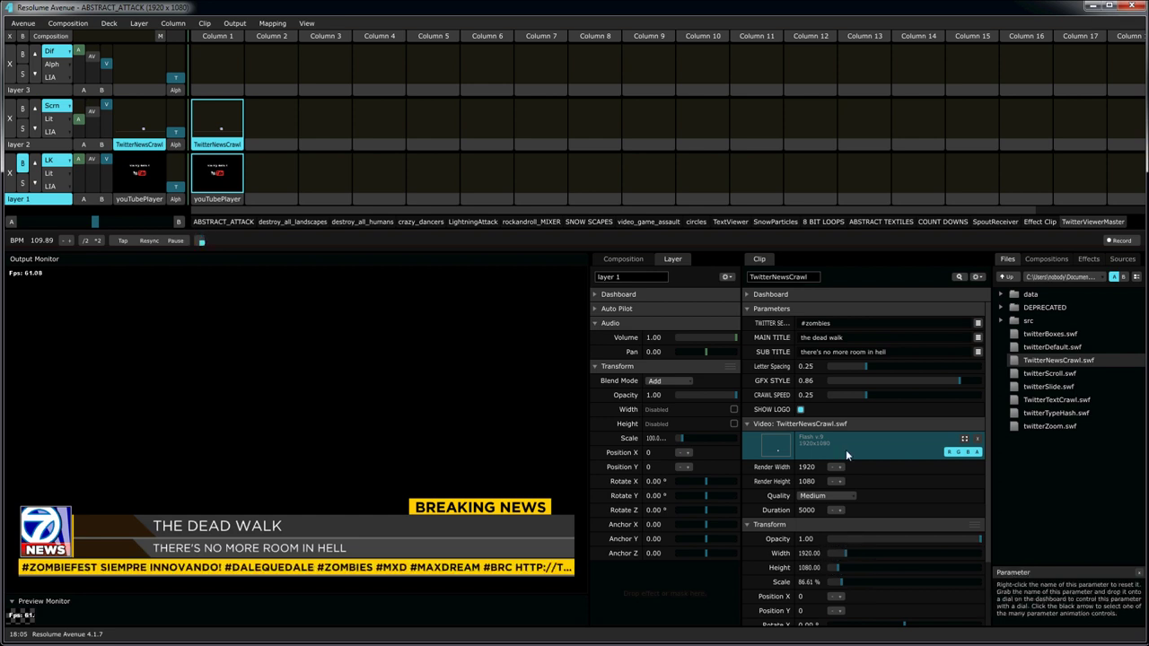
- Un-bypass layer 1 so the YouTube zombie clip shows, then scale the news crawl to 94.49%
left_click(205, 167)
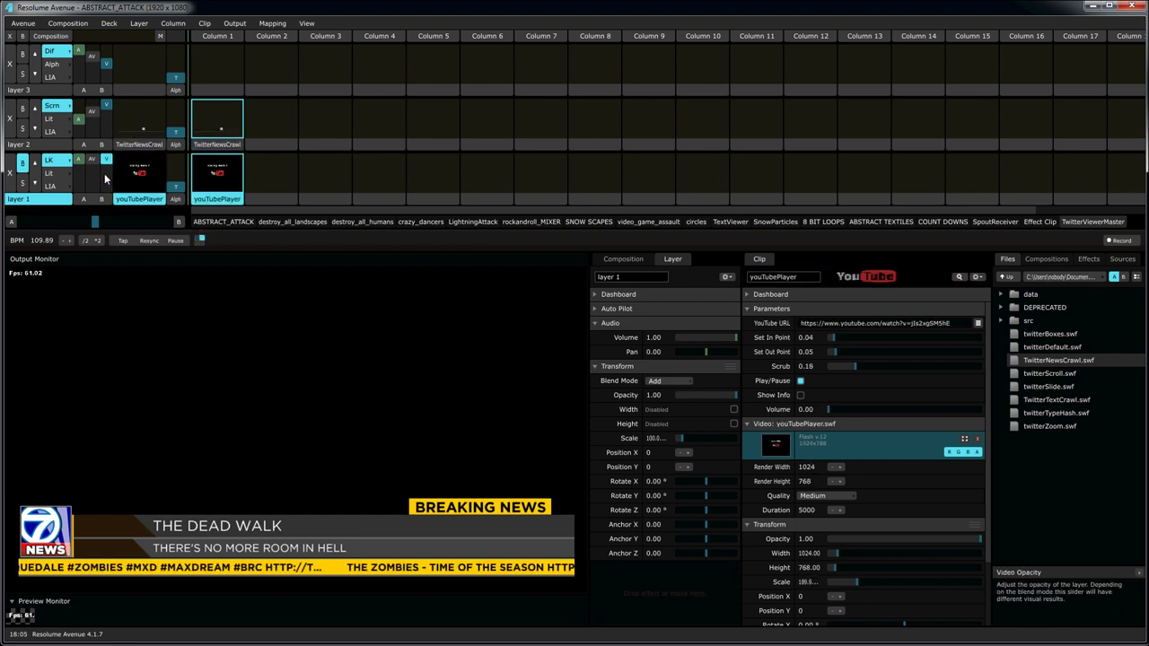
left_click(23, 164)
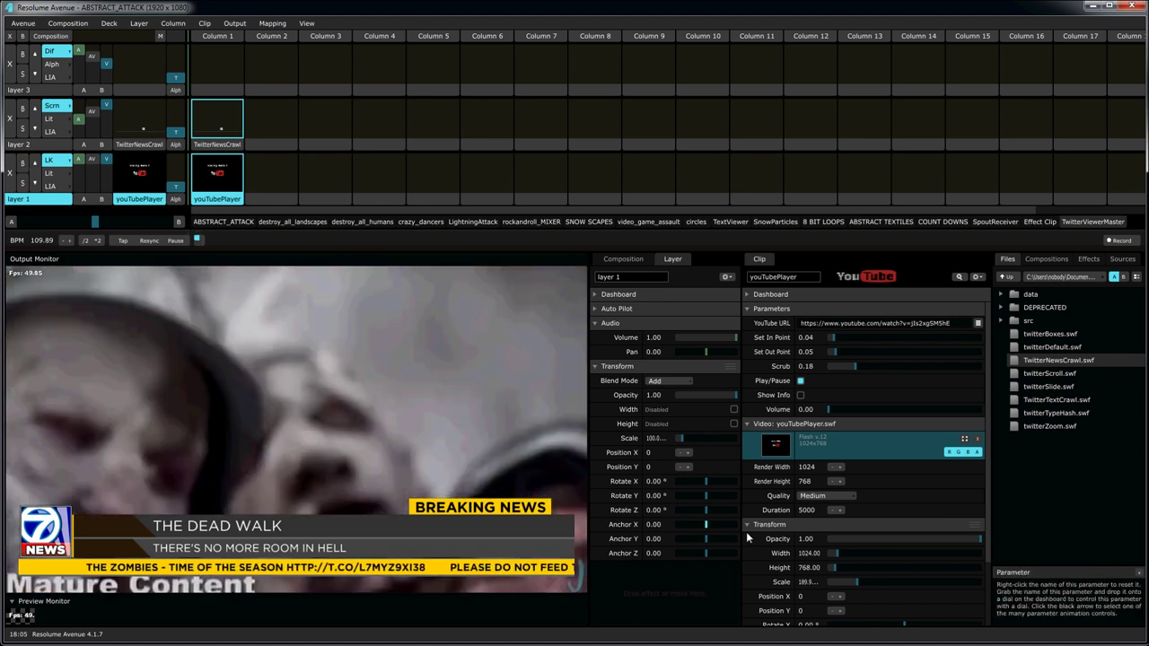
left_click(217, 121)
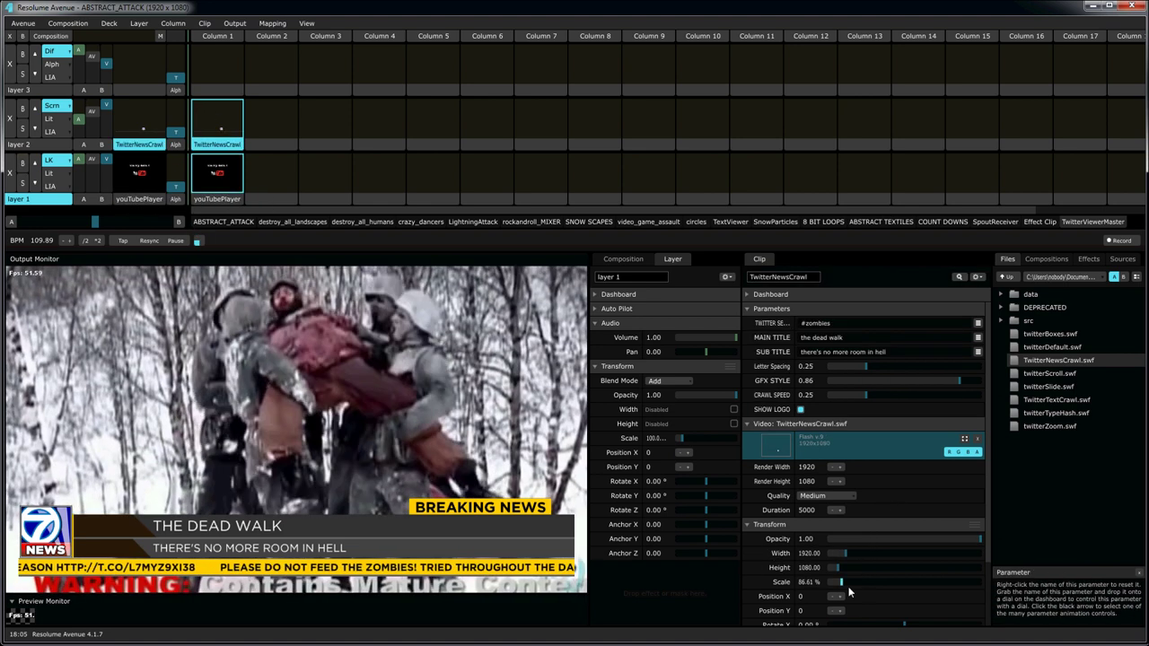
mouse_move(842, 583)
left_click_drag(840, 582, 847, 582)
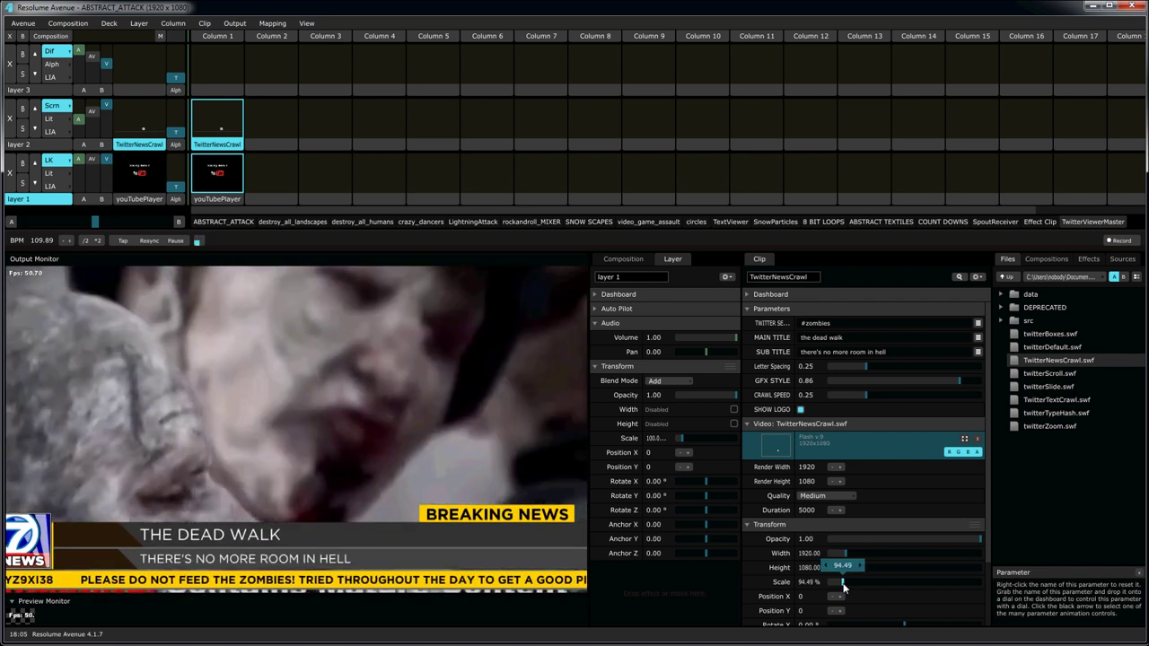